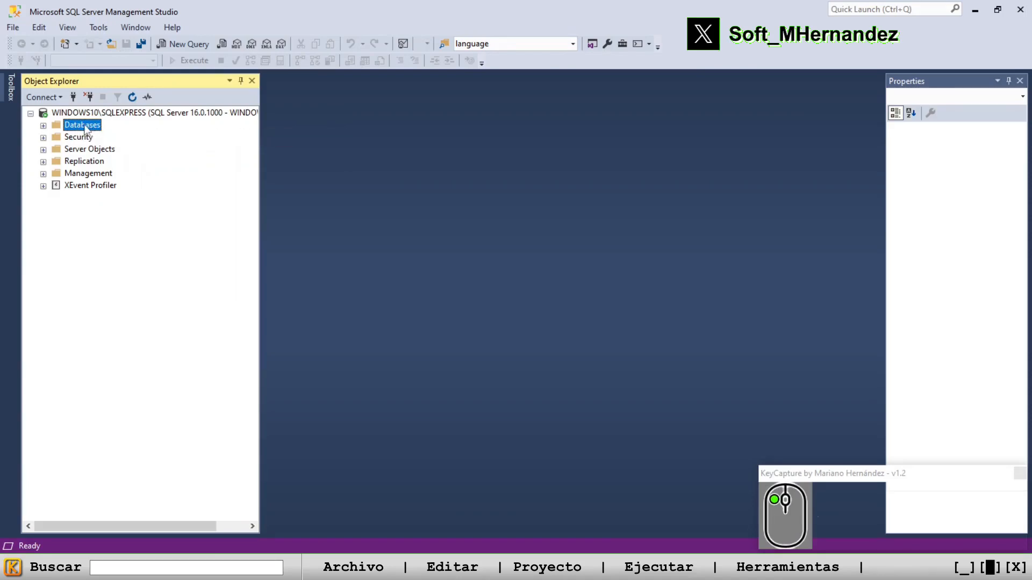
Expand the Databases folder and examine the object folders inside the existing ALMACEN database
{"action": "double_click", "coordinate": [86, 127]}
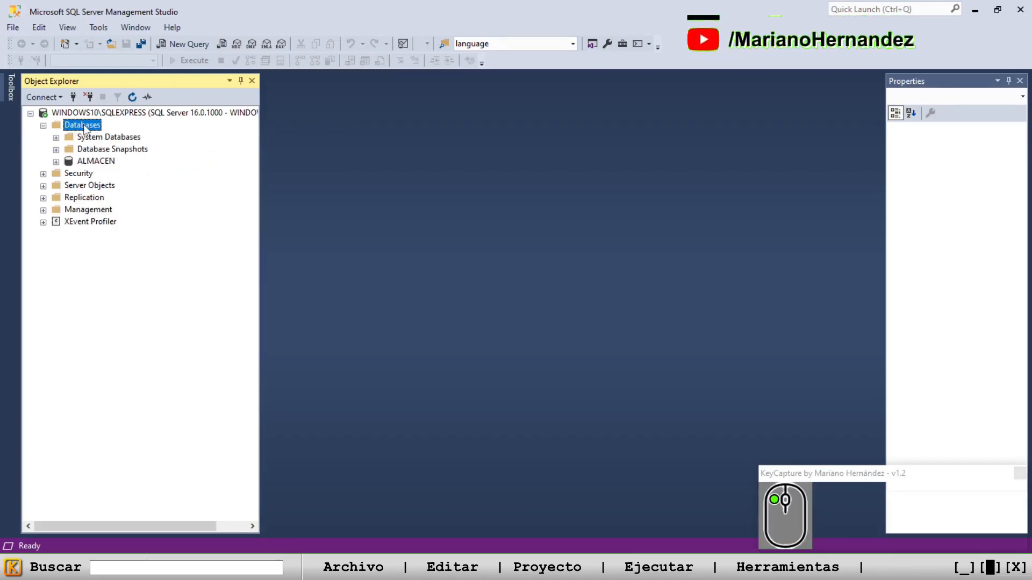
{"action": "left_click", "coordinate": [101, 165]}
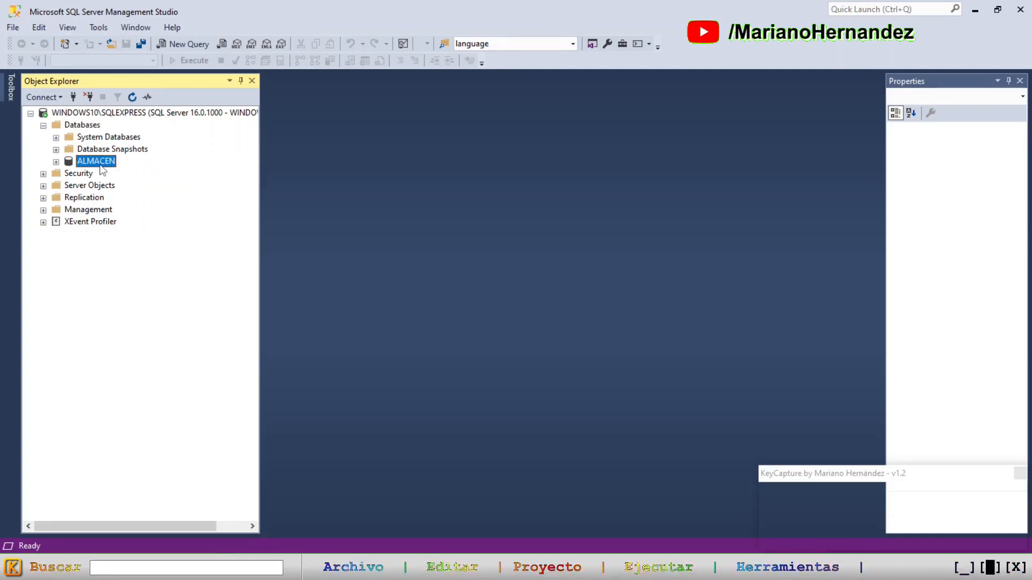
{"action": "left_click", "coordinate": [57, 162]}
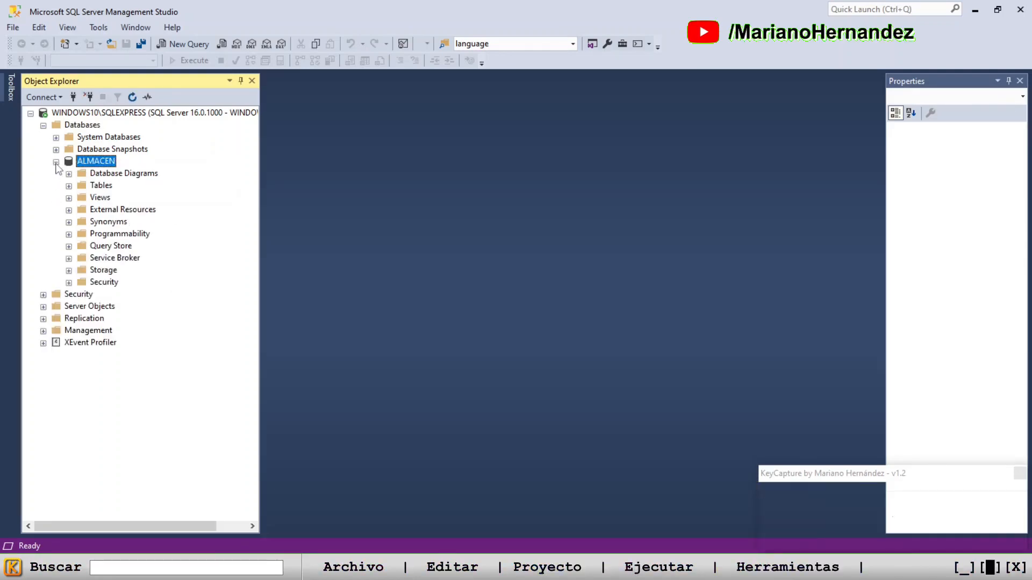
{"action": "left_click", "coordinate": [55, 162]}
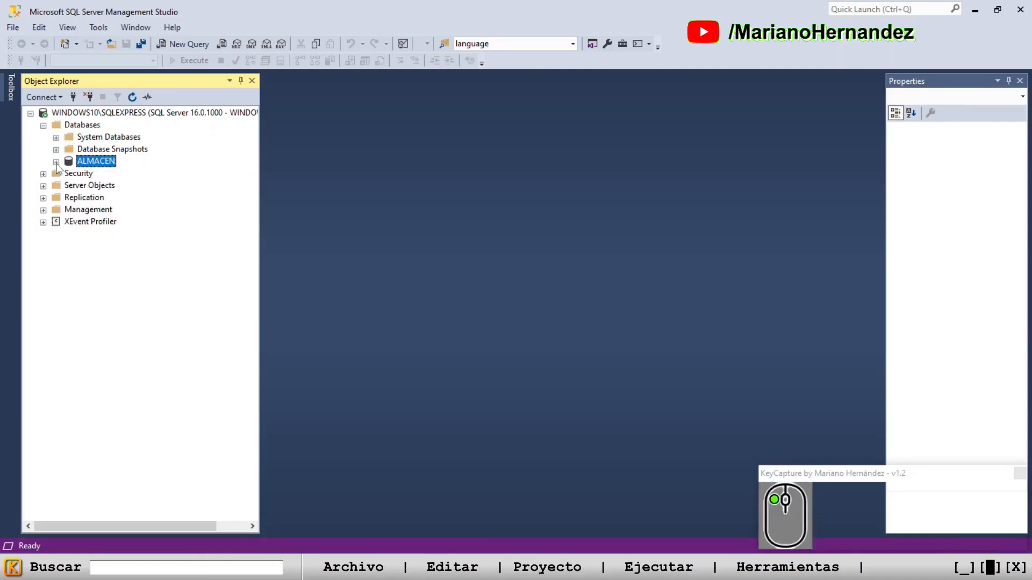
Start a new database on the server and name it RESTAURANTE
{"action": "left_click", "coordinate": [86, 127]}
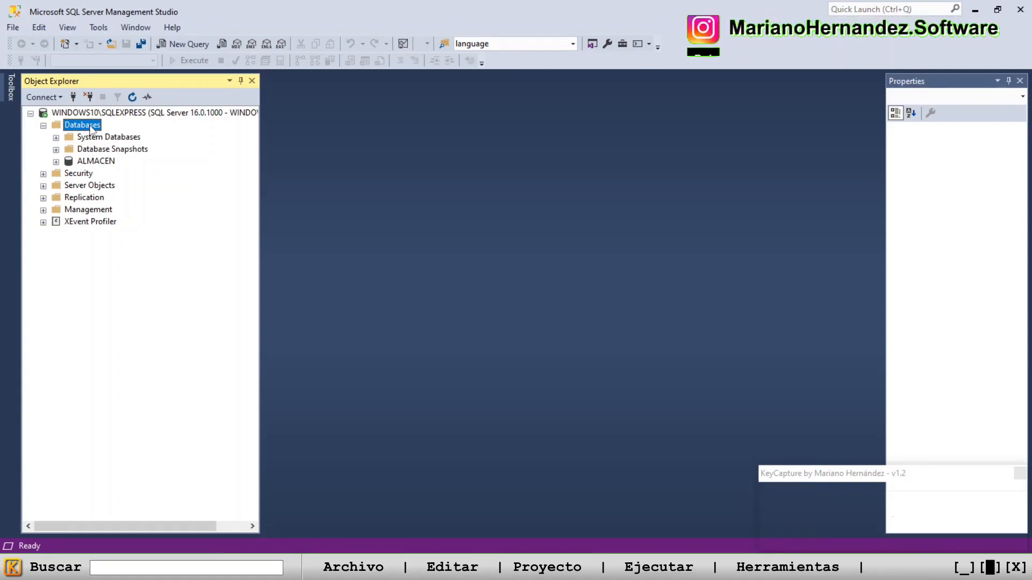
{"action": "right_click", "coordinate": [91, 129]}
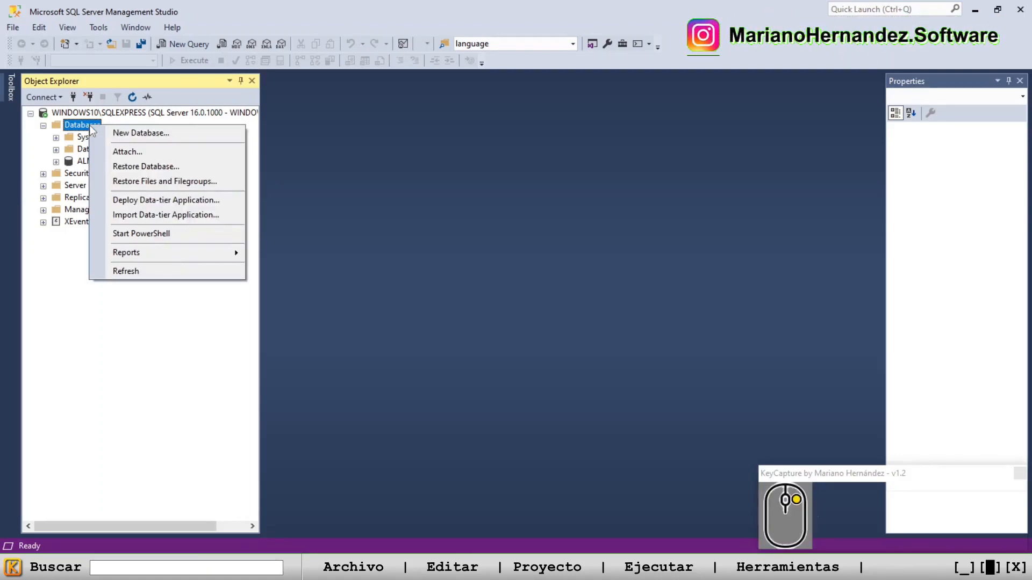
{"action": "left_click", "coordinate": [163, 135]}
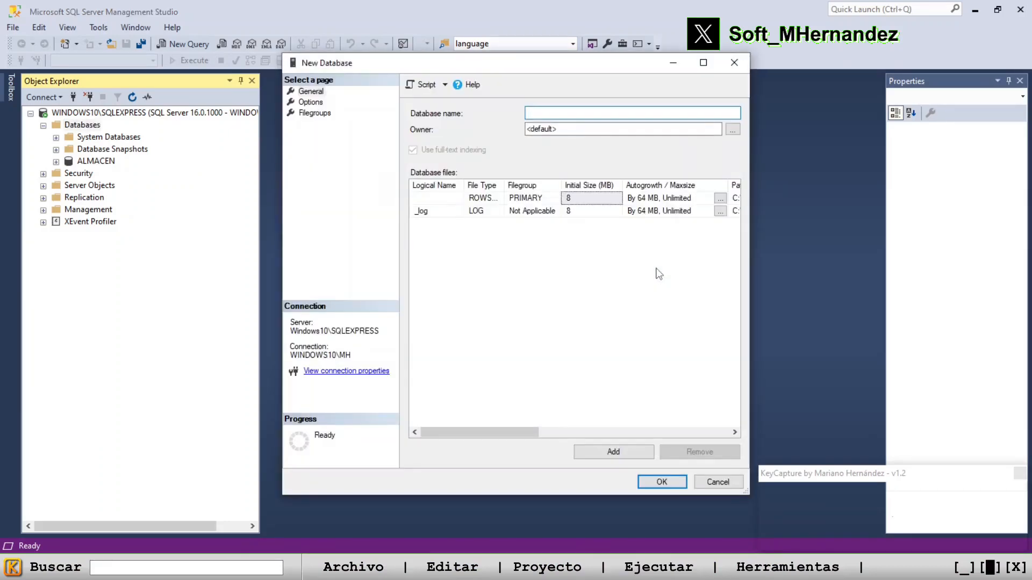
{"action": "left_click_drag", "start_coordinate": [521, 66], "coordinate": [566, 82]}
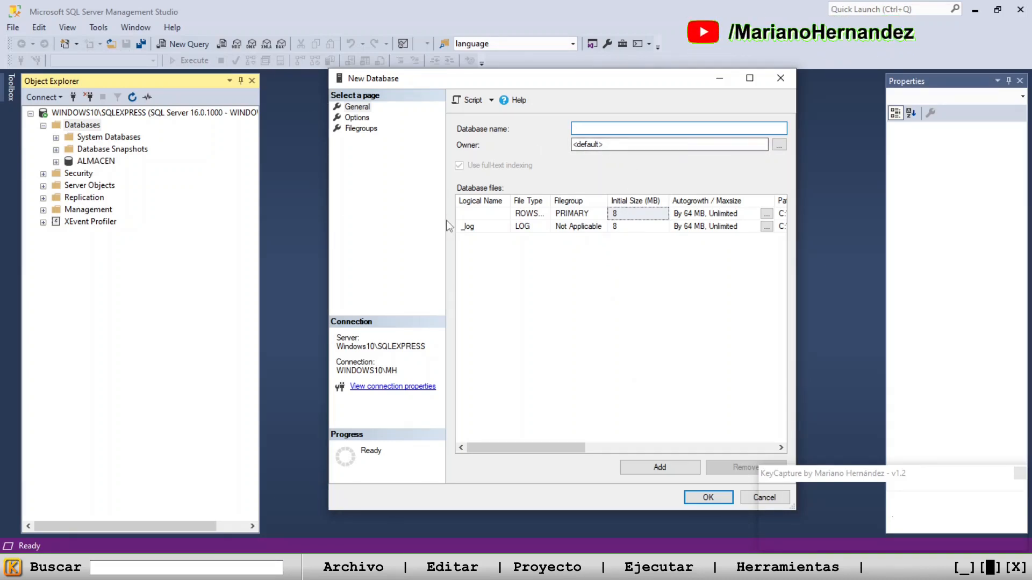
{"action": "left_click", "coordinate": [677, 133]}
{"action": "key", "text": "Caps_Lock"}
{"action": "type", "text": "RES"}
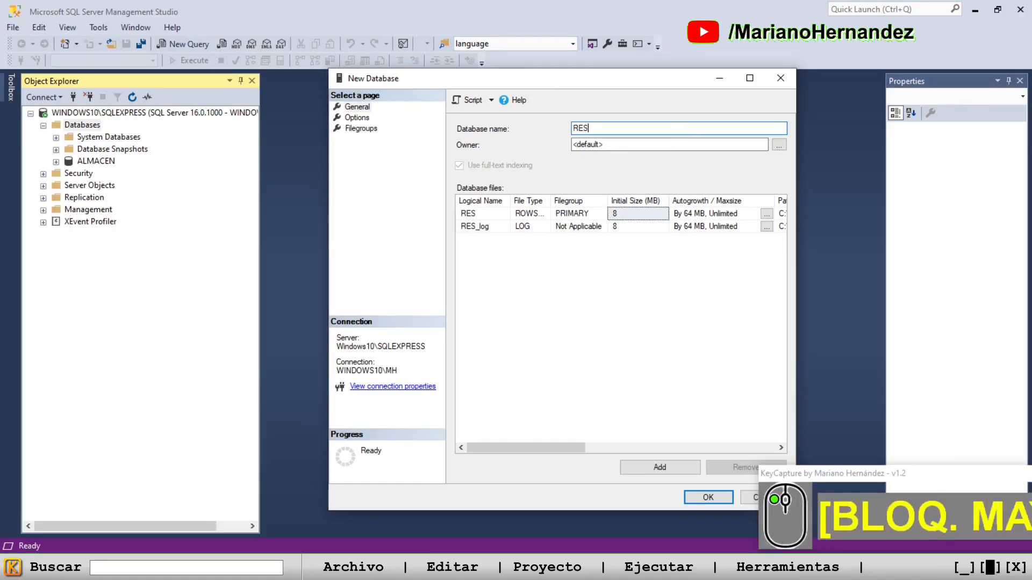
{"action": "type", "text": "TAURANTE"}
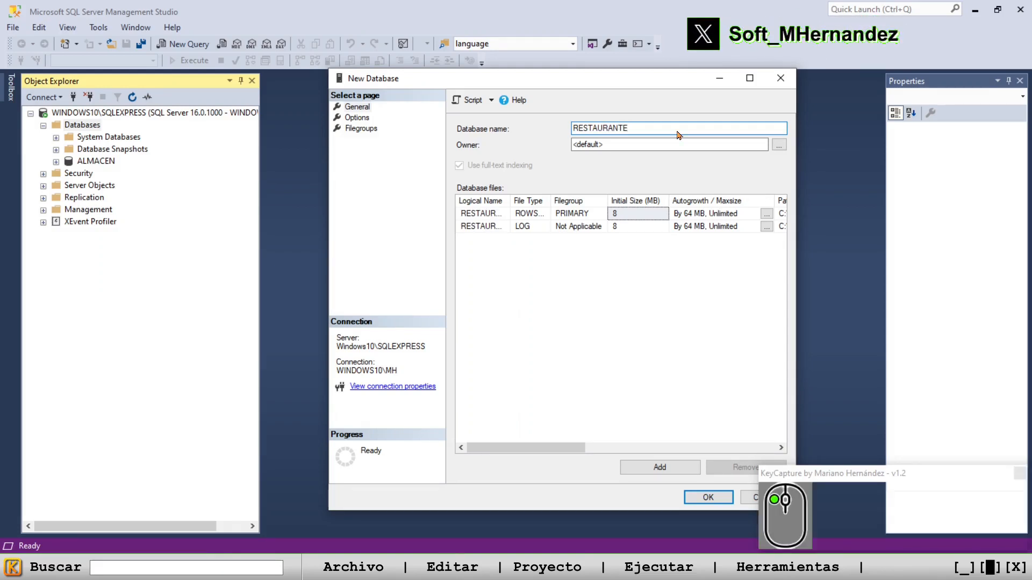
{"action": "double_click", "coordinate": [678, 134]}
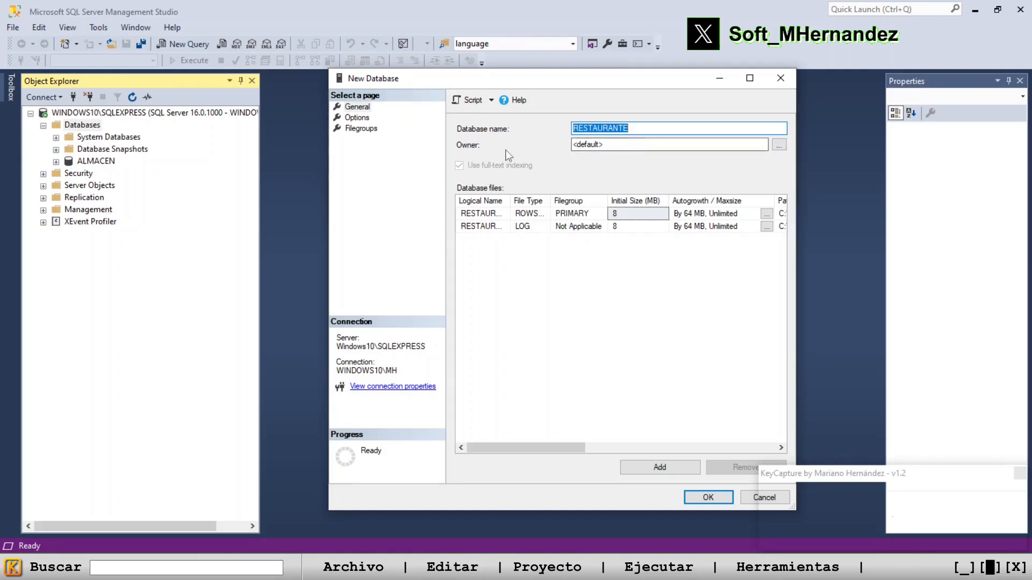
Review the owner selection and compatibility level choices, keep the defaults, and create the database
{"action": "left_click", "coordinate": [780, 148]}
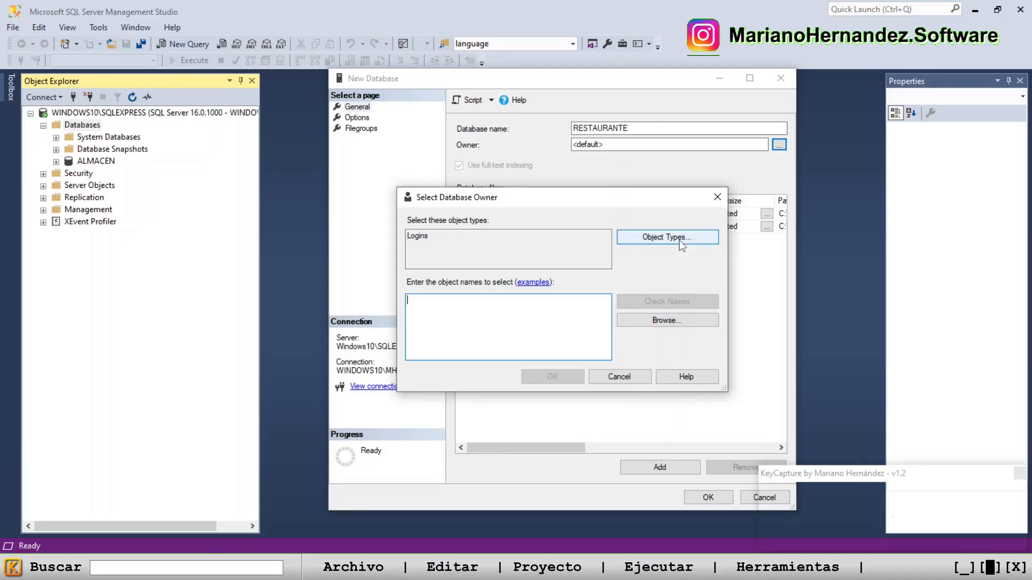
{"action": "left_click", "coordinate": [619, 378]}
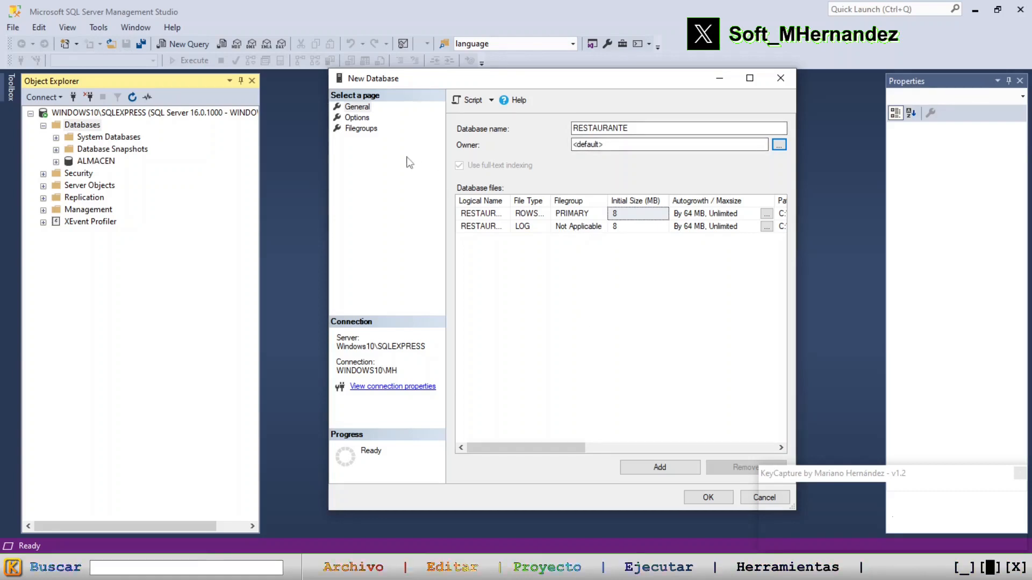
{"action": "left_click", "coordinate": [358, 117]}
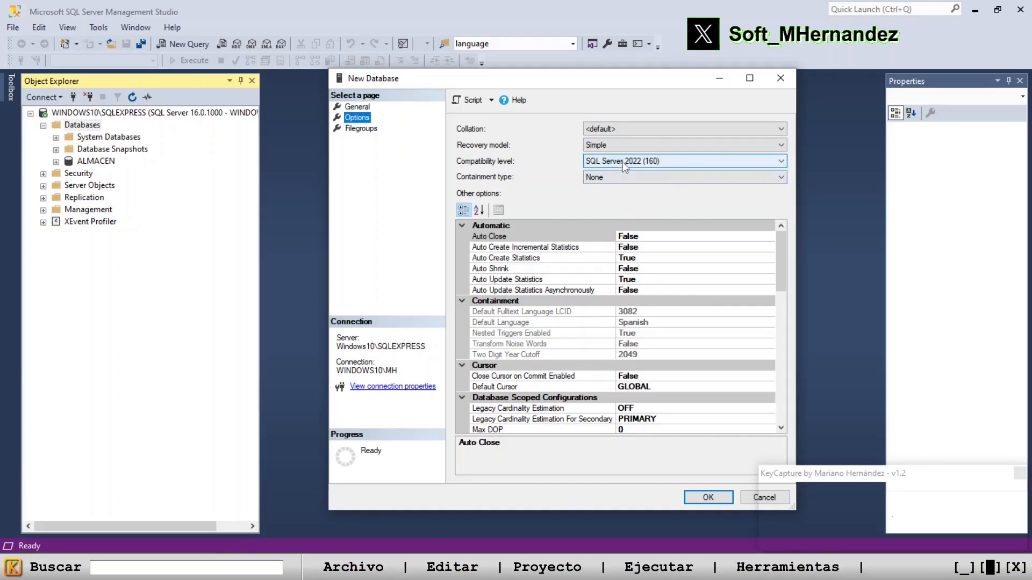
{"action": "left_click", "coordinate": [782, 162]}
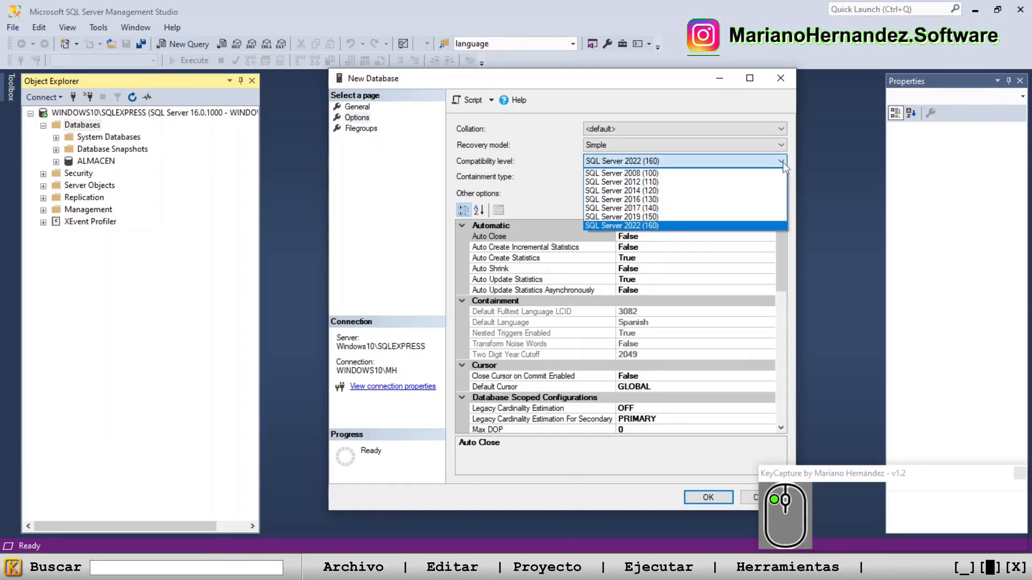
{"action": "left_click", "coordinate": [782, 163]}
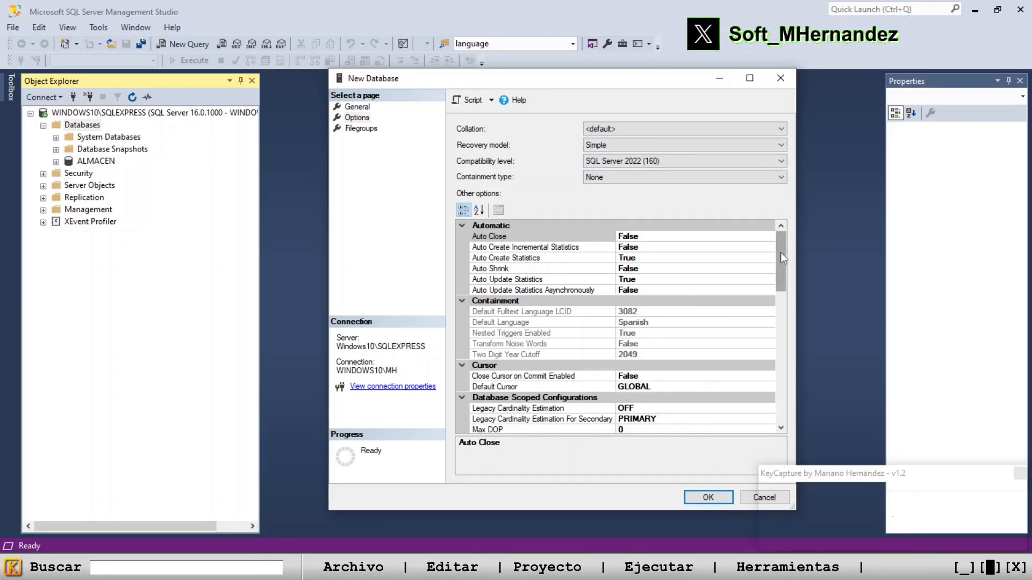
{"action": "left_click", "coordinate": [708, 497]}
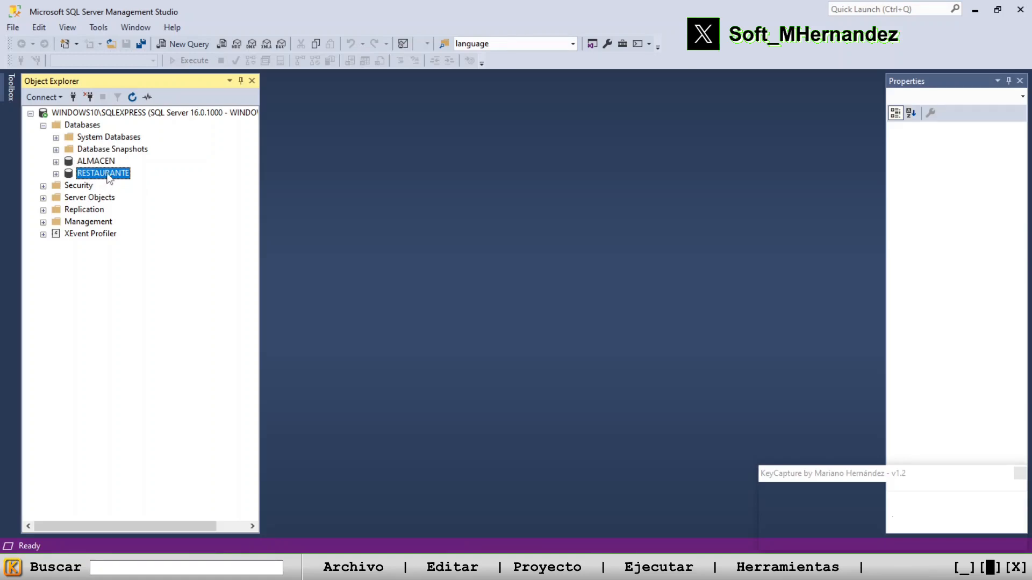
Expand the RESTAURANTE database and its Tables folder, and start a new standard table there
{"action": "left_click", "coordinate": [56, 174]}
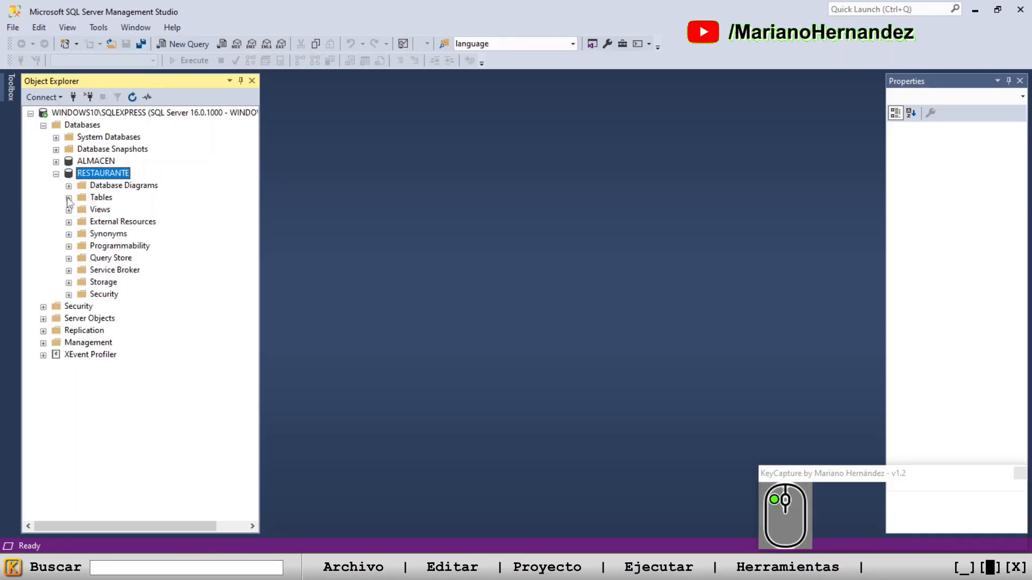
{"action": "left_click", "coordinate": [97, 199]}
{"action": "left_click", "coordinate": [69, 198]}
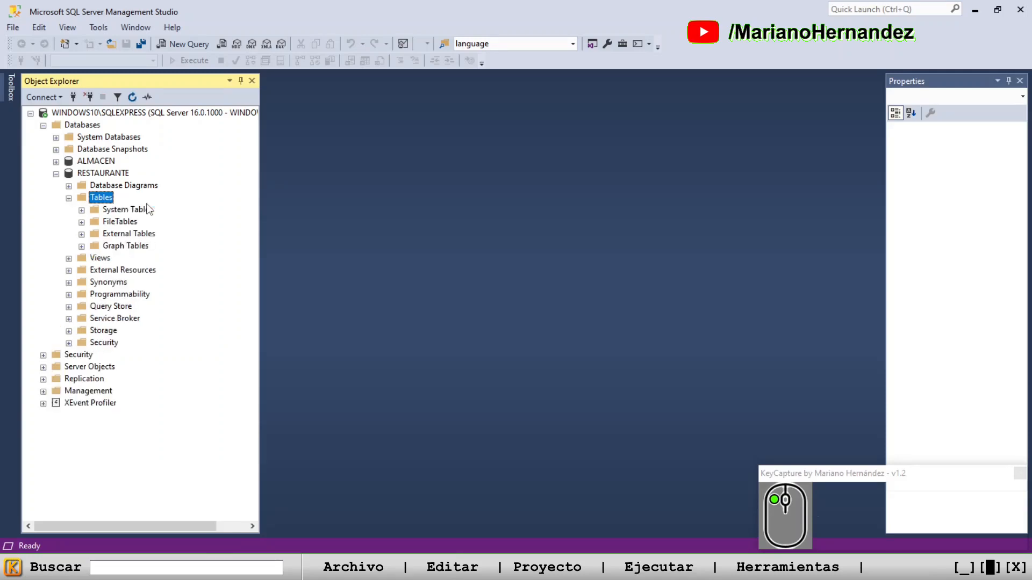
{"action": "right_click", "coordinate": [101, 200]}
{"action": "mouse_move", "coordinate": [141, 208]}
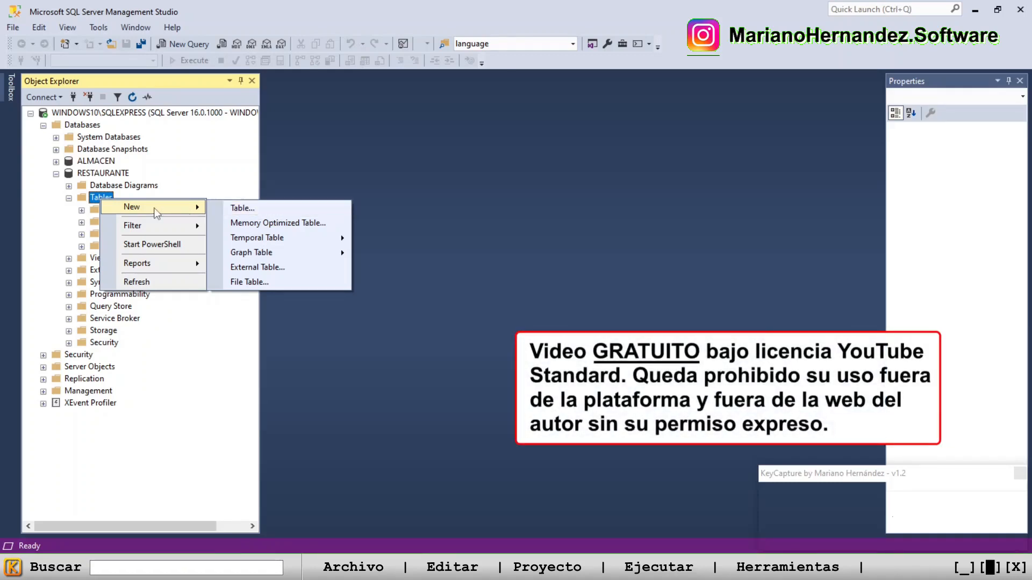
{"action": "left_click", "coordinate": [256, 212]}
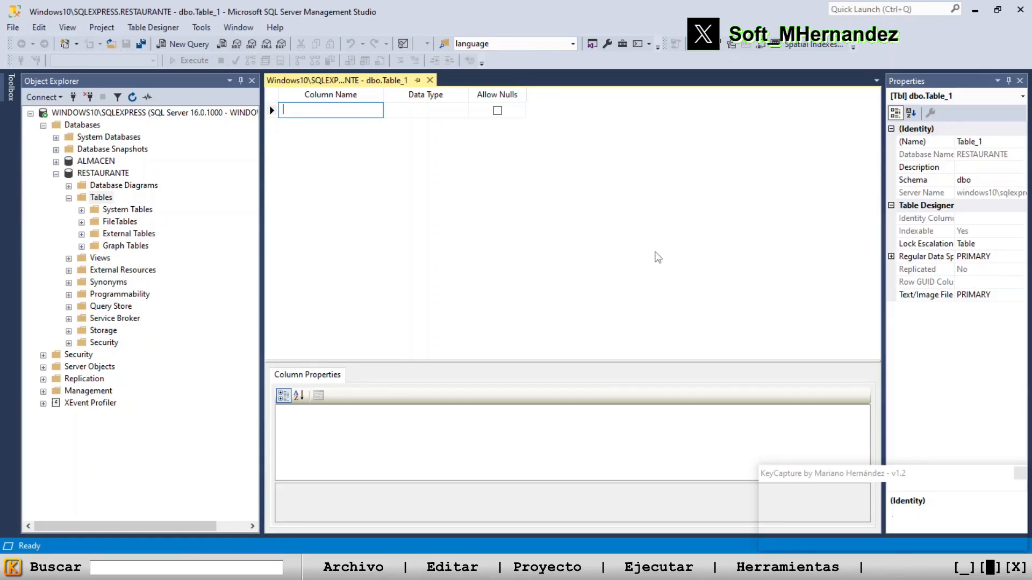
Widen the table's properties area and set the new table's name to CAMAREROS
{"action": "left_click_drag", "start_coordinate": [883, 215], "coordinate": [795, 202]}
{"action": "left_click", "coordinate": [943, 141]}
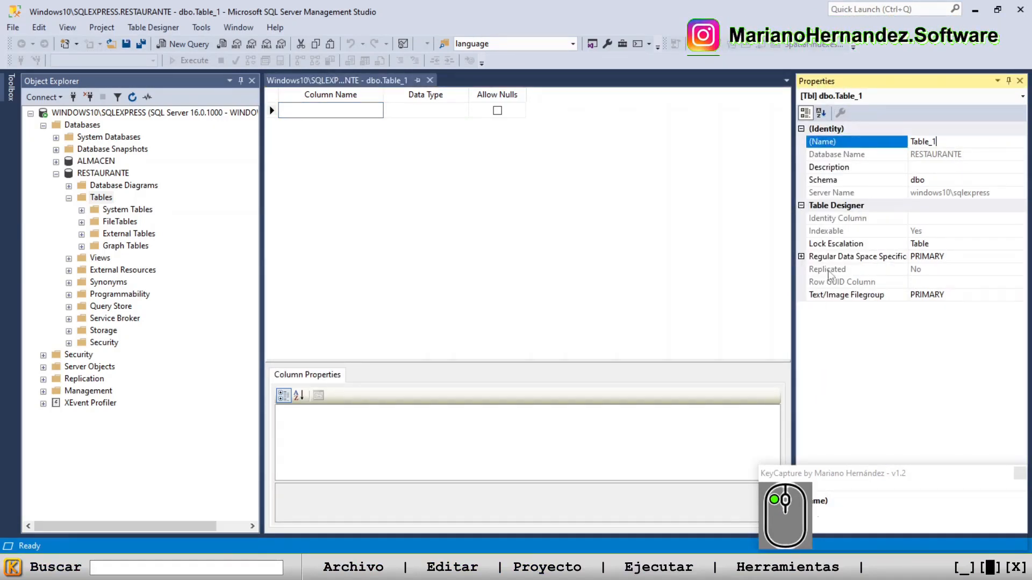
{"action": "double_click", "coordinate": [927, 142]}
{"action": "key", "text": "Caps_Lock"}
{"action": "type", "text": "camare"}
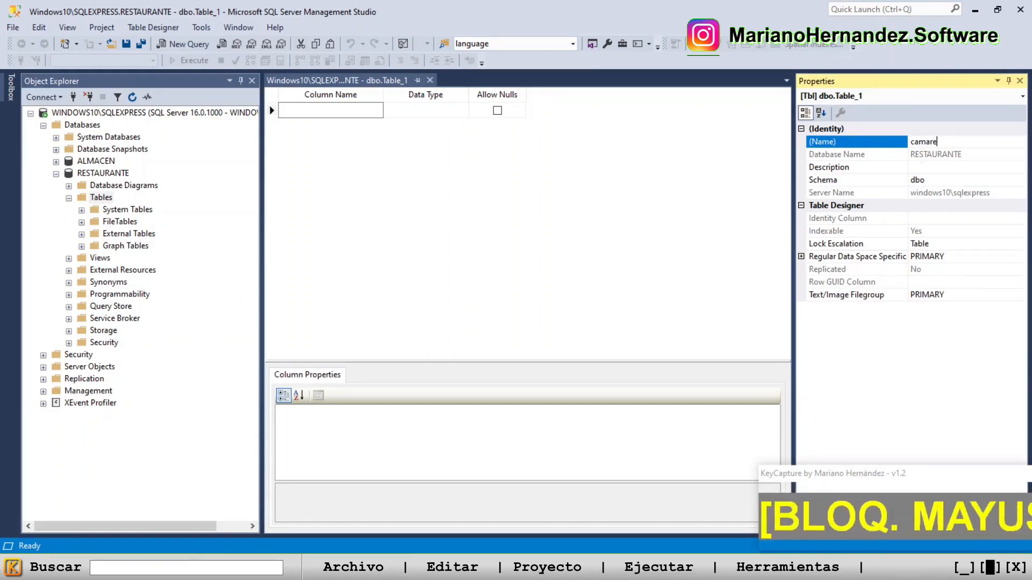
{"action": "key", "text": "BackSpace"}
{"action": "key", "text": "BackSpace"}
{"action": "key", "text": "BackSpace"}
{"action": "key", "text": "BackSpace"}
{"action": "key", "text": "BackSpace"}
{"action": "key", "text": "BackSpace"}
{"action": "key", "text": "Caps_Lock"}
{"action": "type", "text": "CAMARE"}
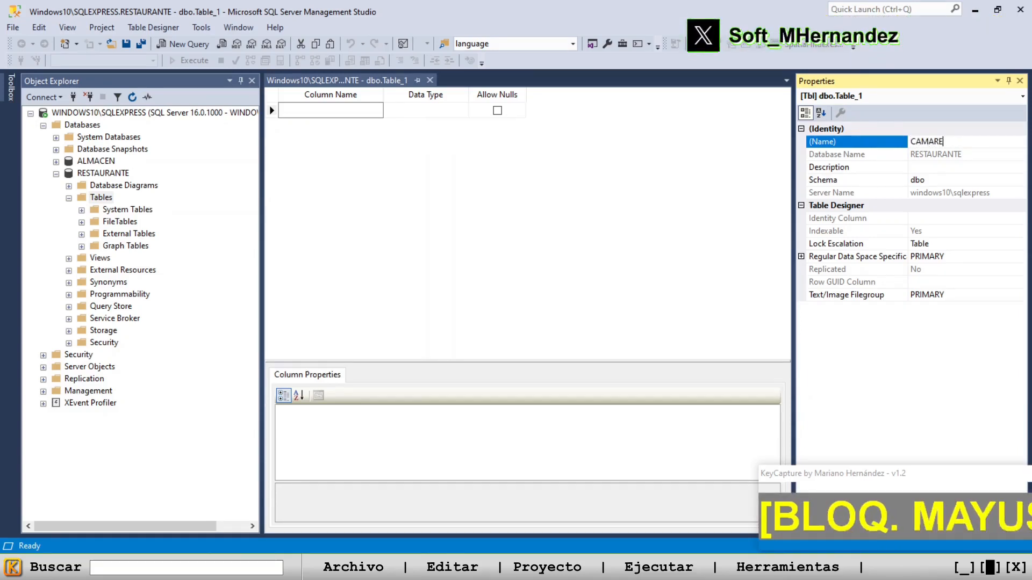
{"action": "type", "text": "ROS"}
Set the table's description to "Camareros que forman parte de la plantilla del negocio."
{"action": "left_click", "coordinate": [930, 169]}
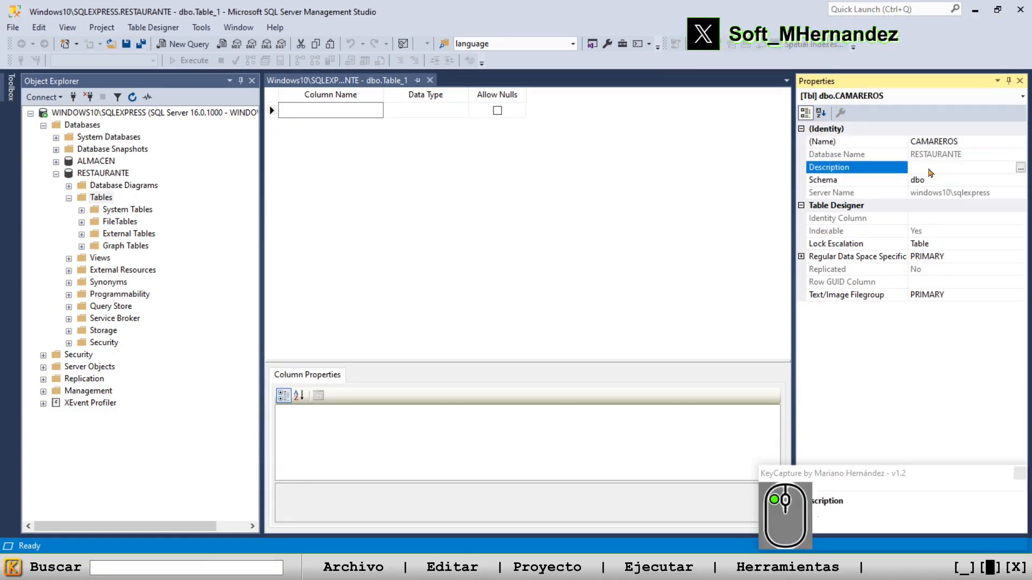
{"action": "key", "text": "Caps_Lock"}
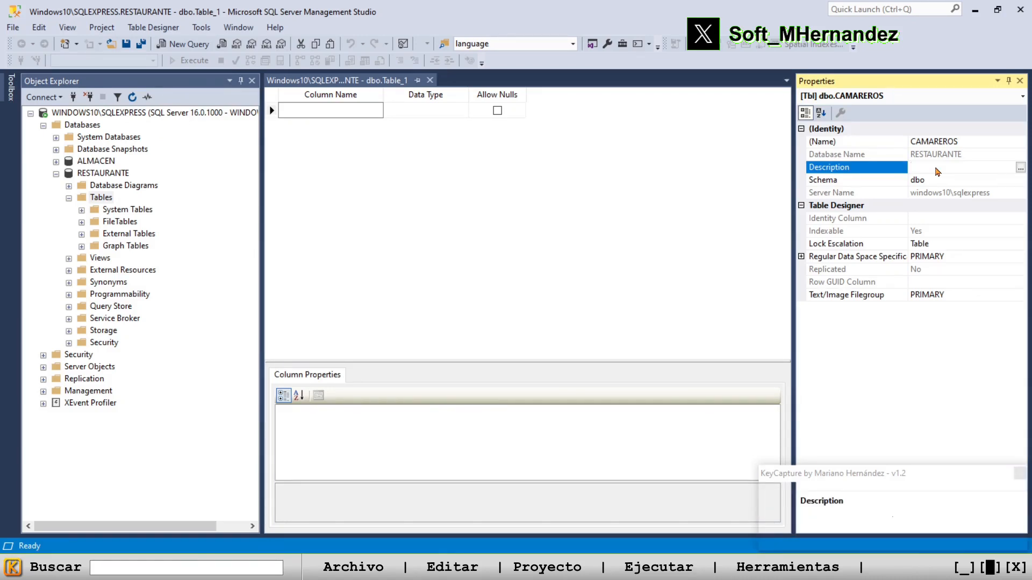
{"action": "type", "text": "Camarerros que for"}
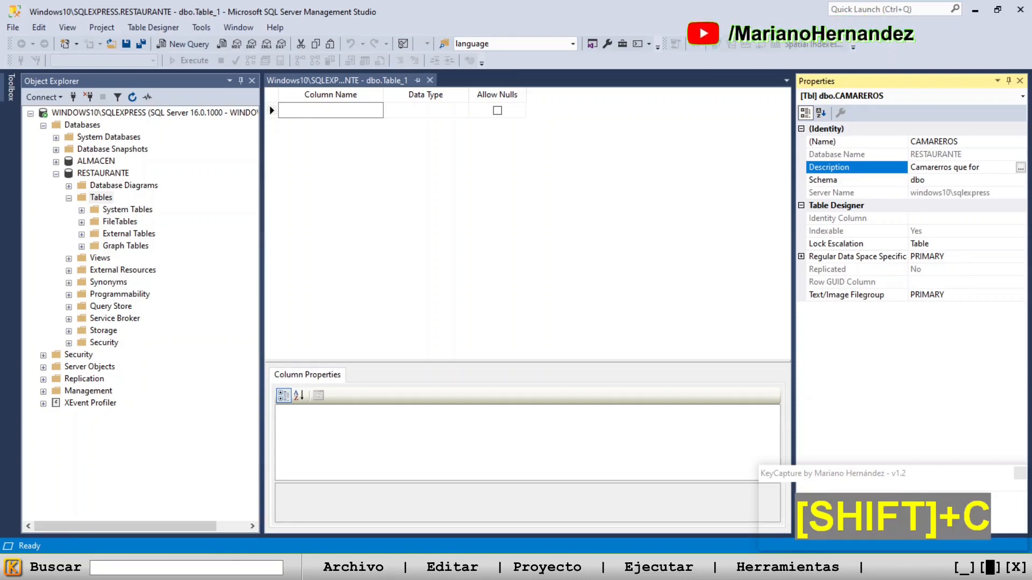
{"action": "key", "text": "Left"}
{"action": "key", "text": "BackSpace"}
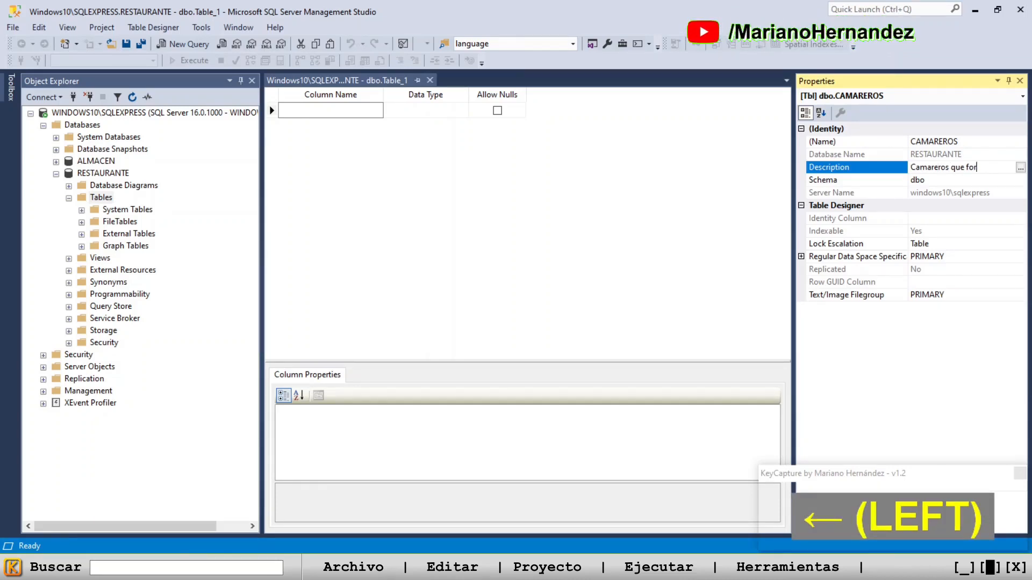
{"action": "type", "text": "man parte de la"}
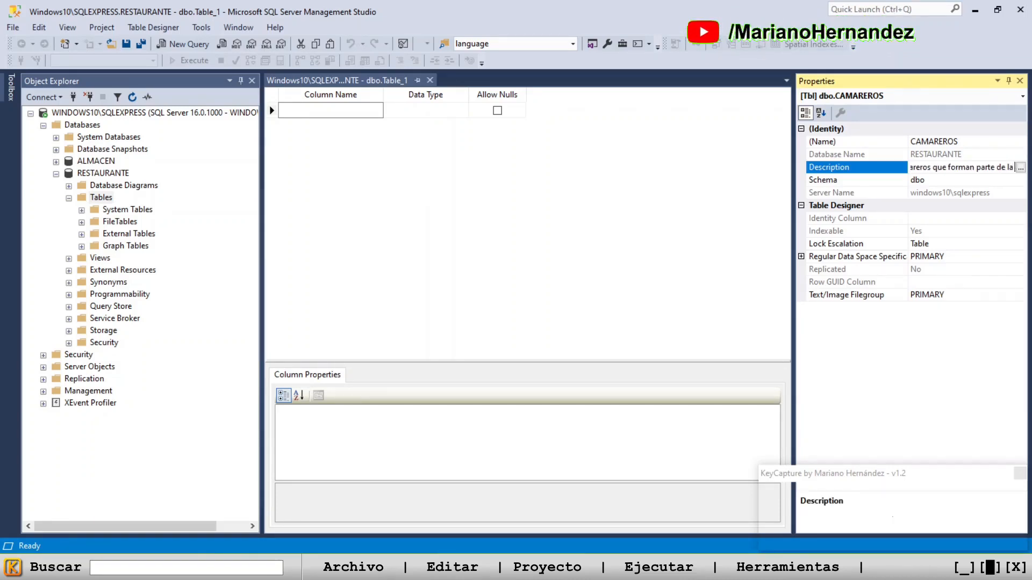
{"action": "type", "text": " plantilla del negocio."}
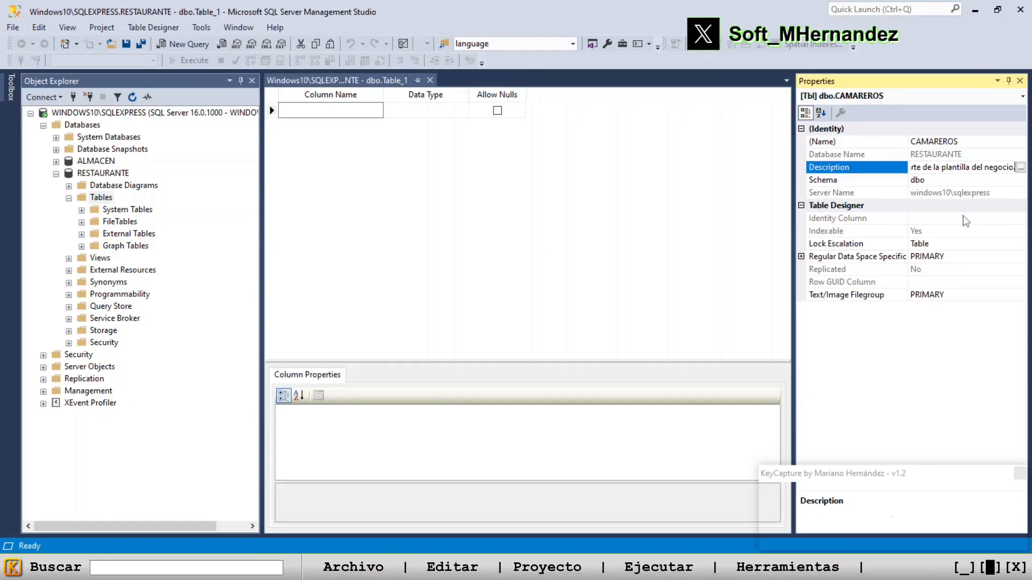
Name the first column of the CAMAREROS table ID
{"action": "left_click", "coordinate": [344, 114]}
{"action": "left_click", "coordinate": [346, 114]}
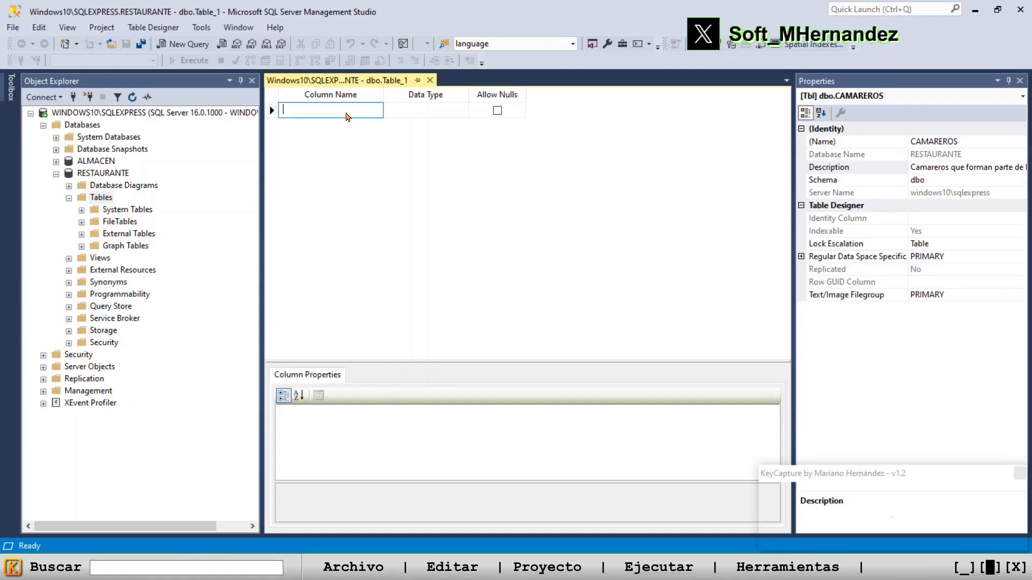
{"action": "left_click", "coordinate": [319, 113]}
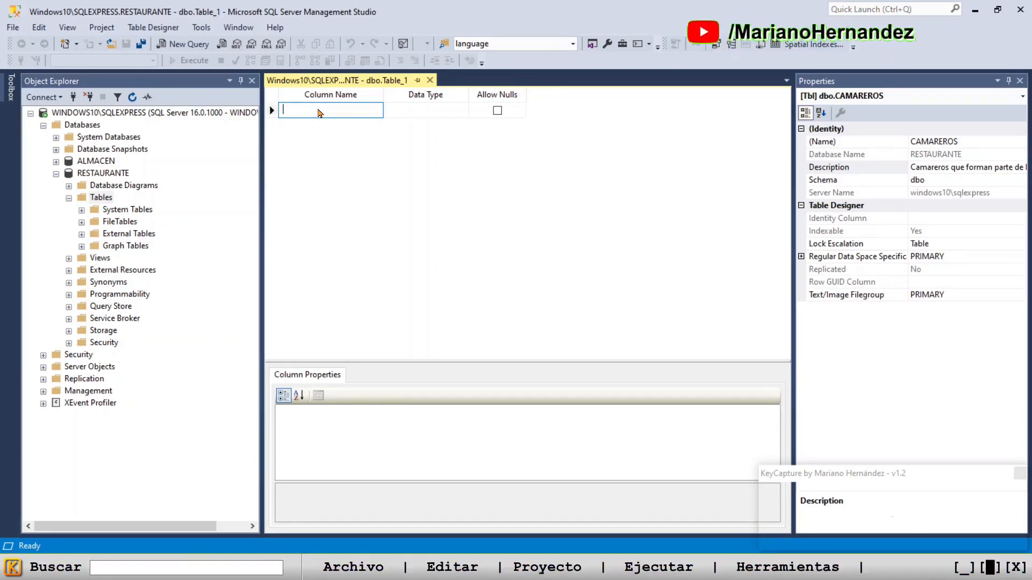
{"action": "key", "text": "Caps_Lock"}
{"action": "type", "text": "ID"}
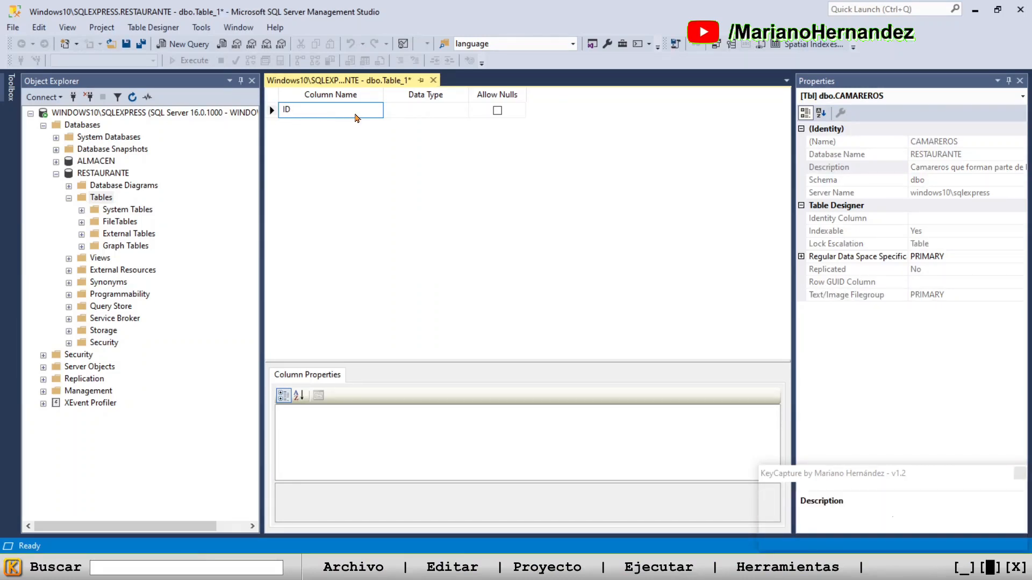
Look through the available data types for the ID column and set its type to INT
{"action": "left_click", "coordinate": [430, 111]}
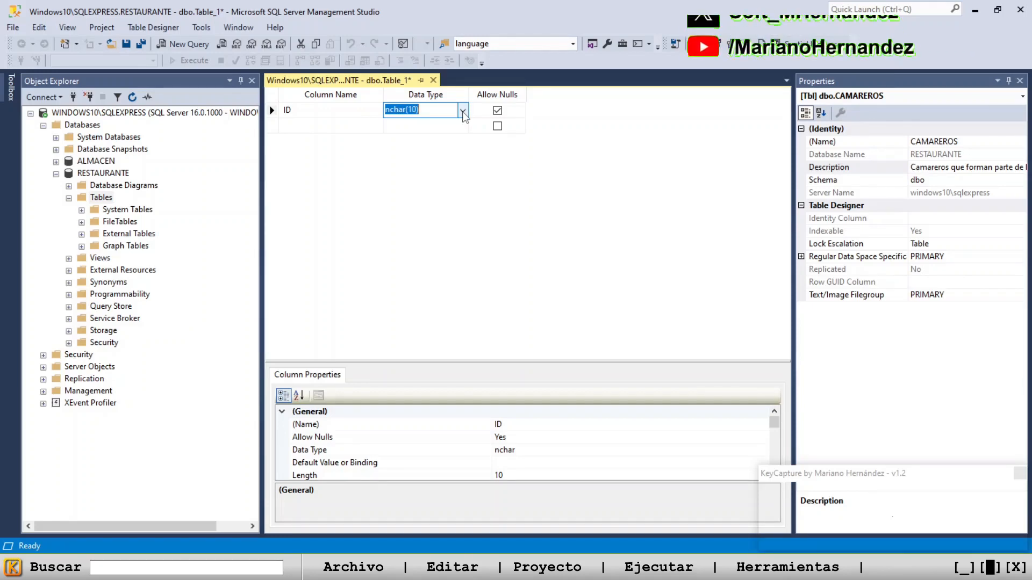
{"action": "left_click", "coordinate": [463, 111]}
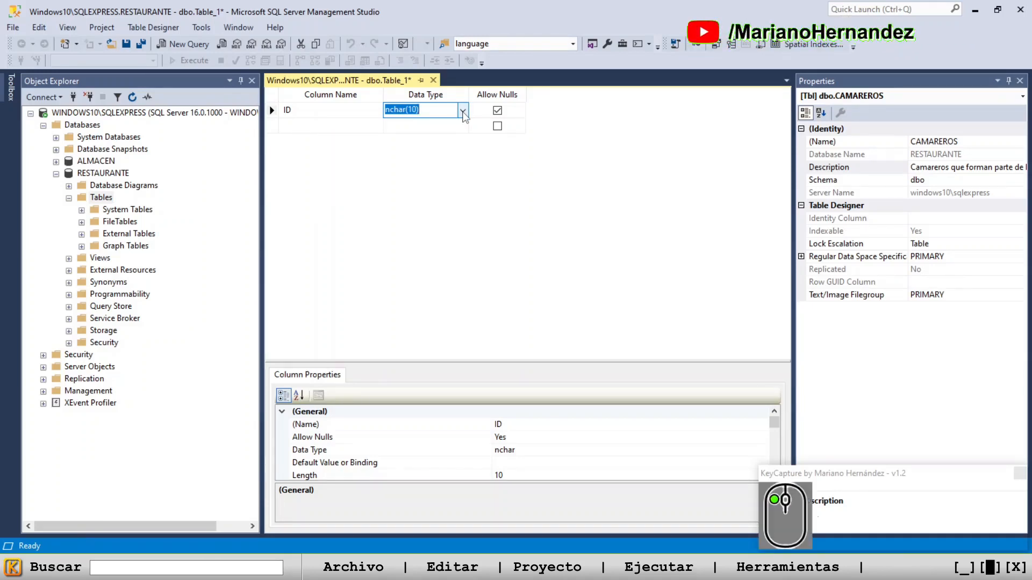
{"action": "left_click_drag", "start_coordinate": [462, 170], "coordinate": [464, 140]}
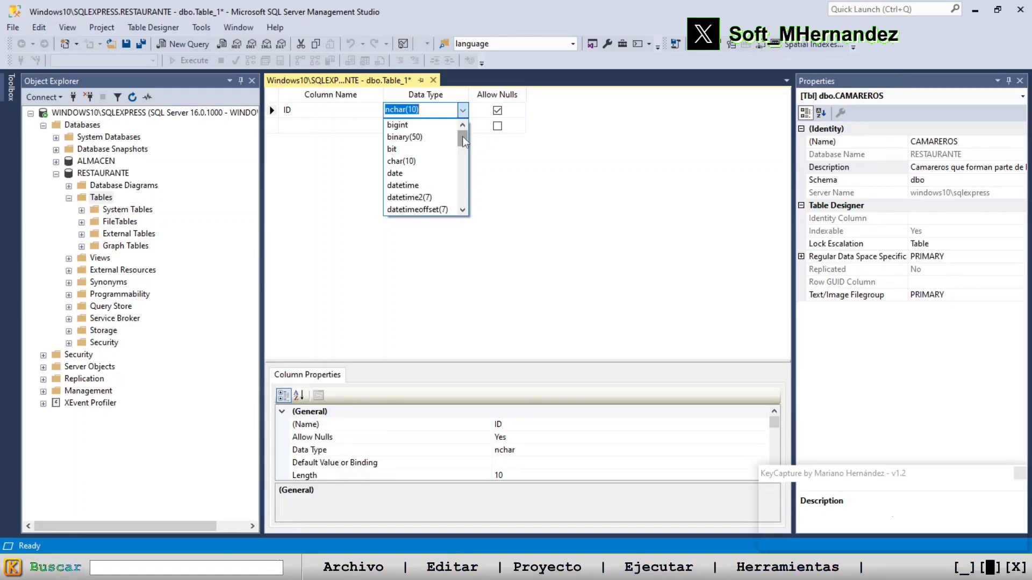
{"action": "left_click", "coordinate": [432, 111]}
{"action": "left_click", "coordinate": [442, 114]}
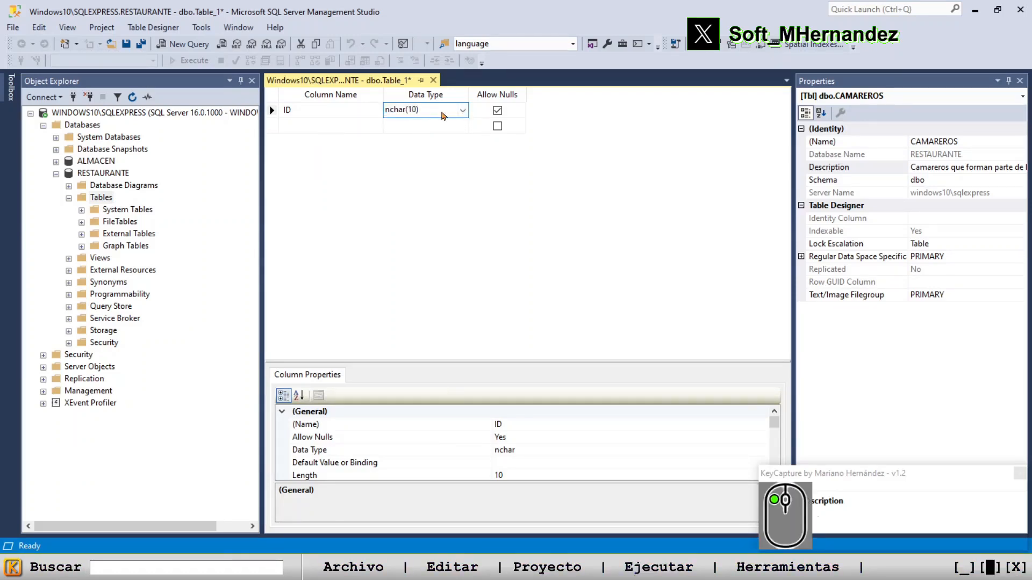
{"action": "left_click_drag", "start_coordinate": [432, 112], "coordinate": [367, 106]}
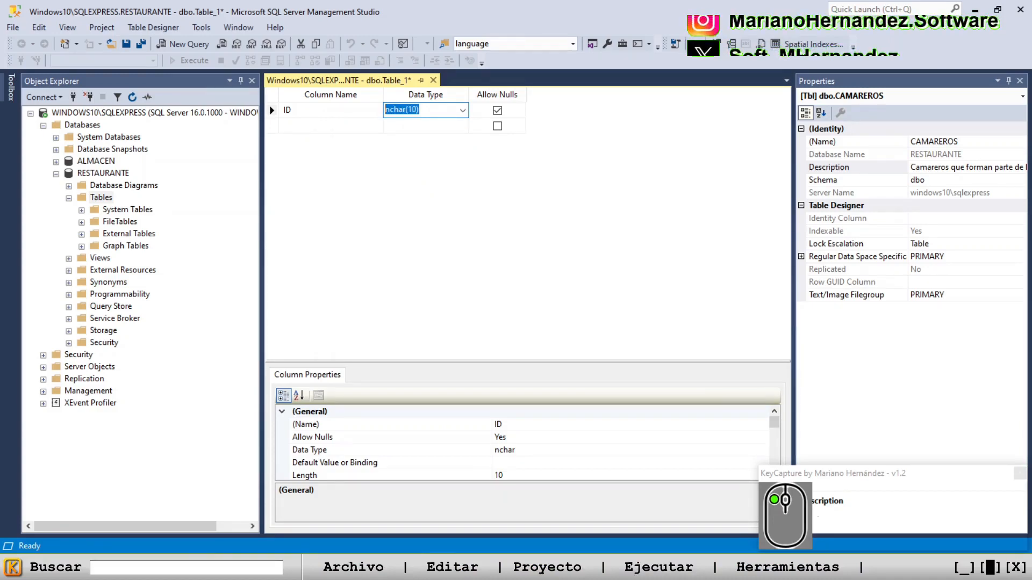
{"action": "type", "text": "INT"}
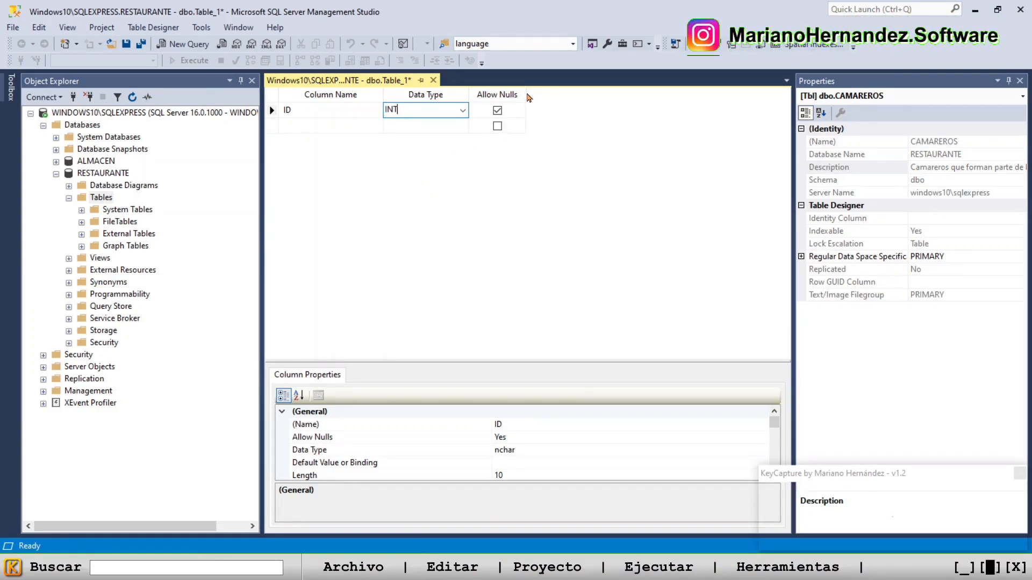
Widen the Data Type and Allow Nulls columns of the design grid and disallow nulls for the ID column
{"action": "left_click_drag", "start_coordinate": [528, 98], "coordinate": [547, 96]}
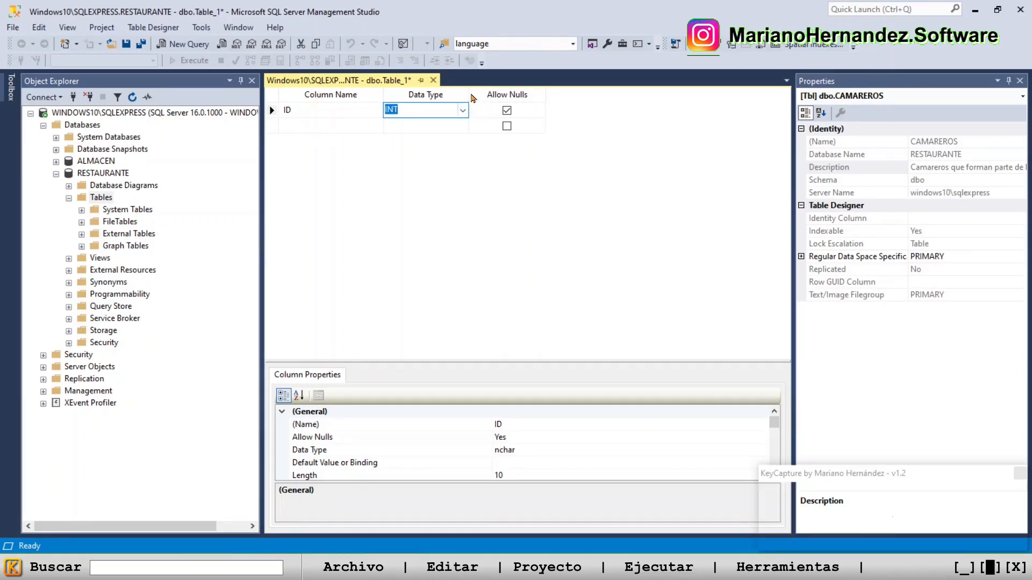
{"action": "left_click_drag", "start_coordinate": [472, 98], "coordinate": [488, 115]}
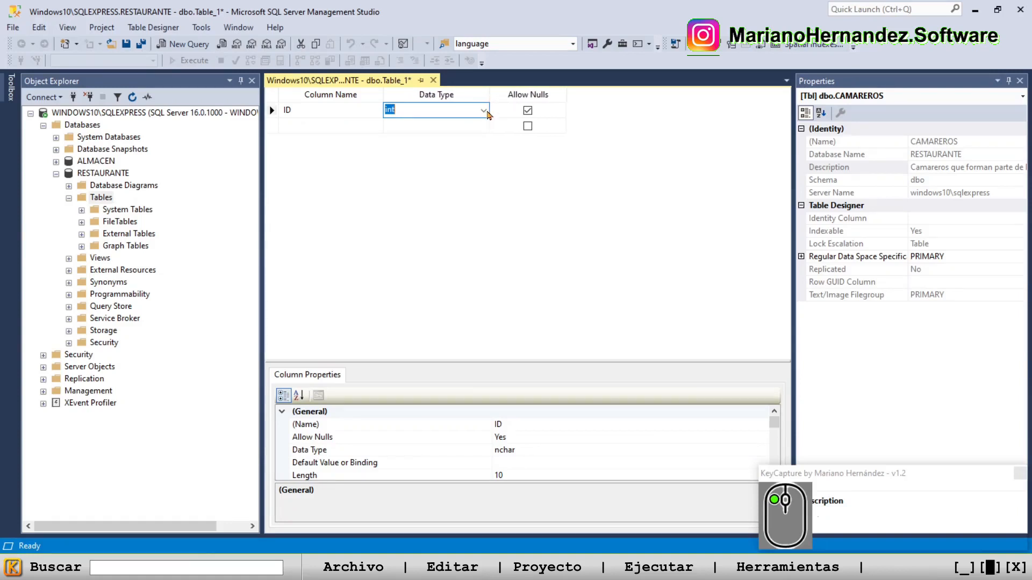
{"action": "left_click", "coordinate": [557, 97]}
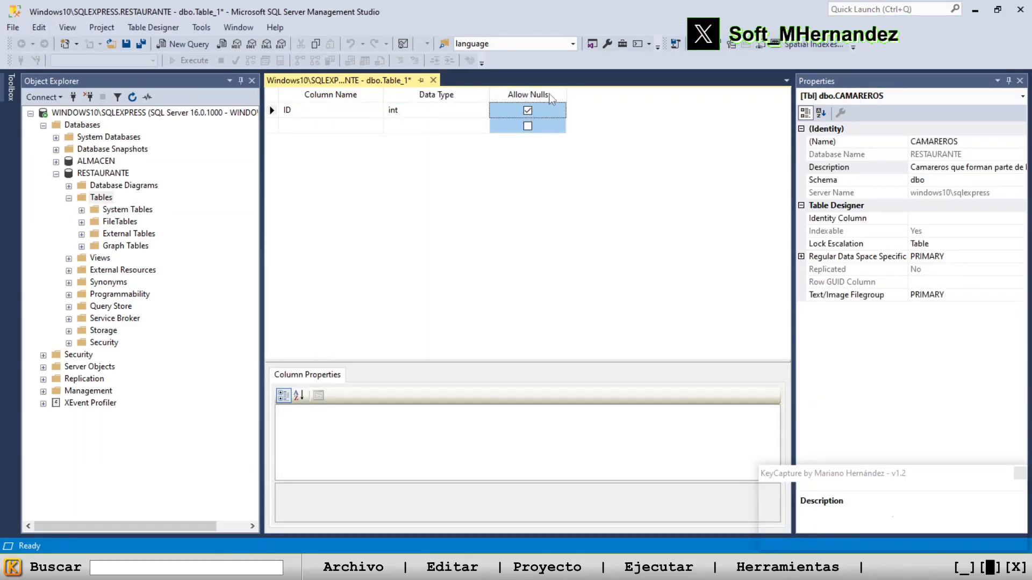
{"action": "left_click", "coordinate": [552, 99]}
{"action": "left_click", "coordinate": [527, 111]}
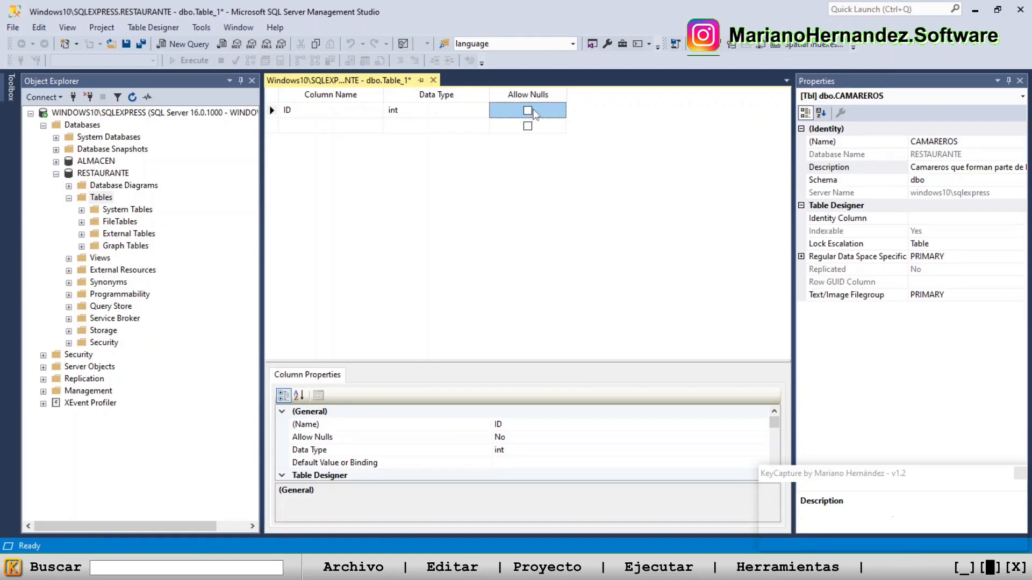
Add a second column named NOMBRE below ID
{"action": "left_click", "coordinate": [337, 127]}
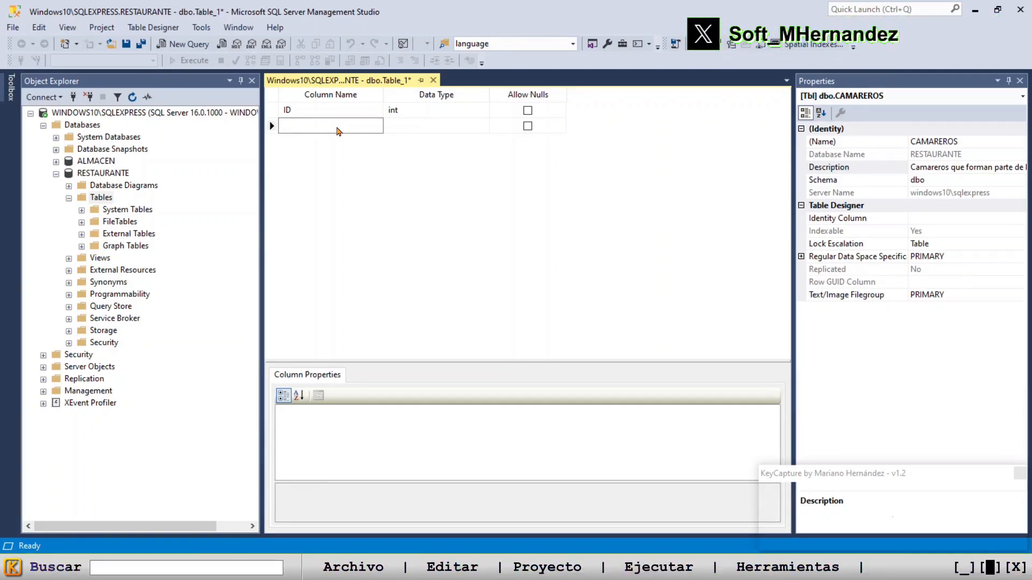
{"action": "key", "text": "shift"}
{"action": "key", "text": "Caps_Lock"}
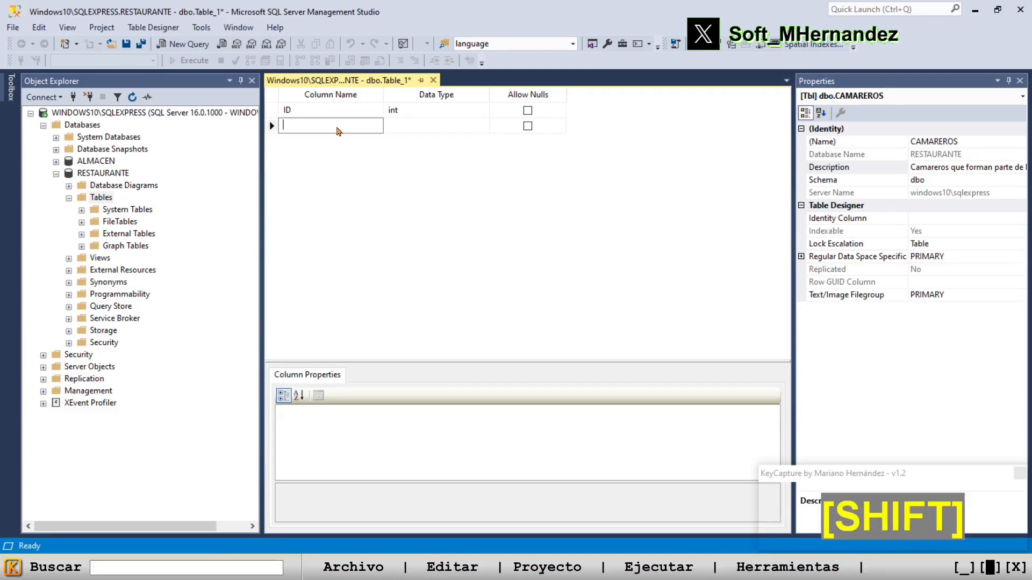
{"action": "type", "text": "nomb"}
{"action": "key", "text": "BackSpace"}
{"action": "key", "text": "BackSpace"}
{"action": "key", "text": "BackSpace"}
{"action": "key", "text": "BackSpace"}
{"action": "key", "text": "Caps_Lock"}
{"action": "type", "text": "NOMBRE"}
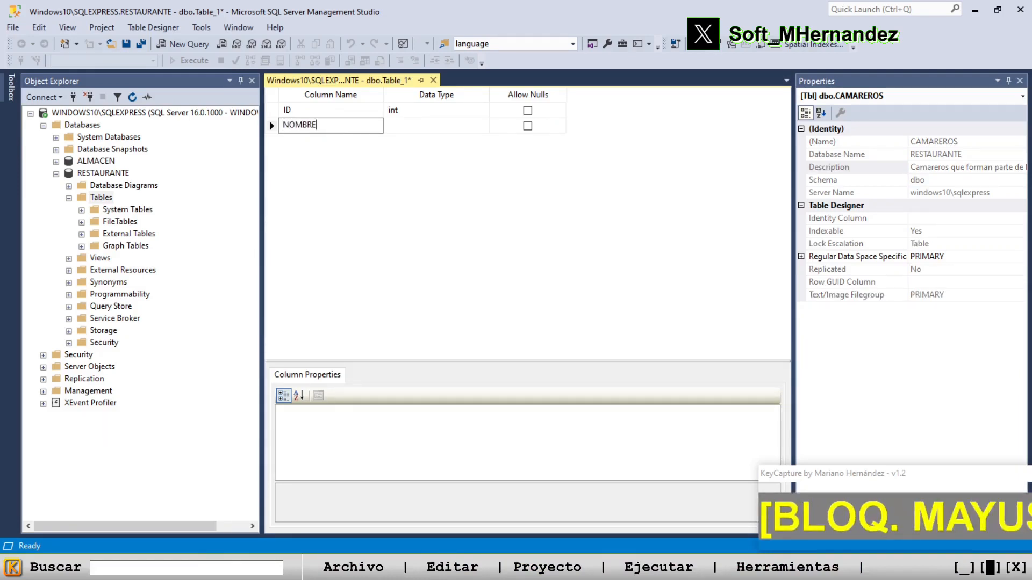
Set the NOMBRE column's data type to VARCHAR(25)
{"action": "left_click", "coordinate": [485, 132]}
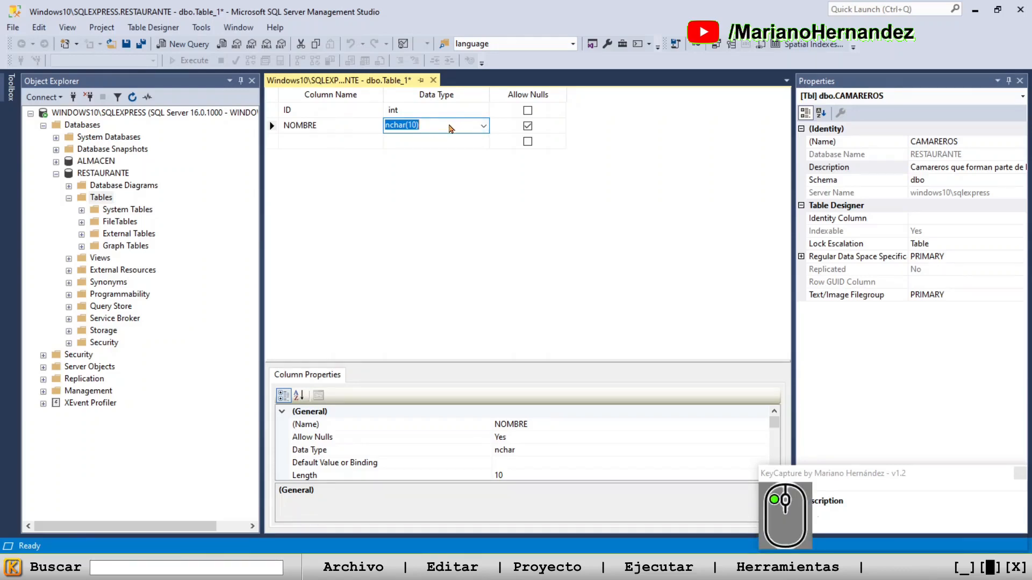
{"action": "left_click", "coordinate": [453, 128]}
{"action": "key", "text": "shift+Home"}
{"action": "type", "text": "VARCHAR"}
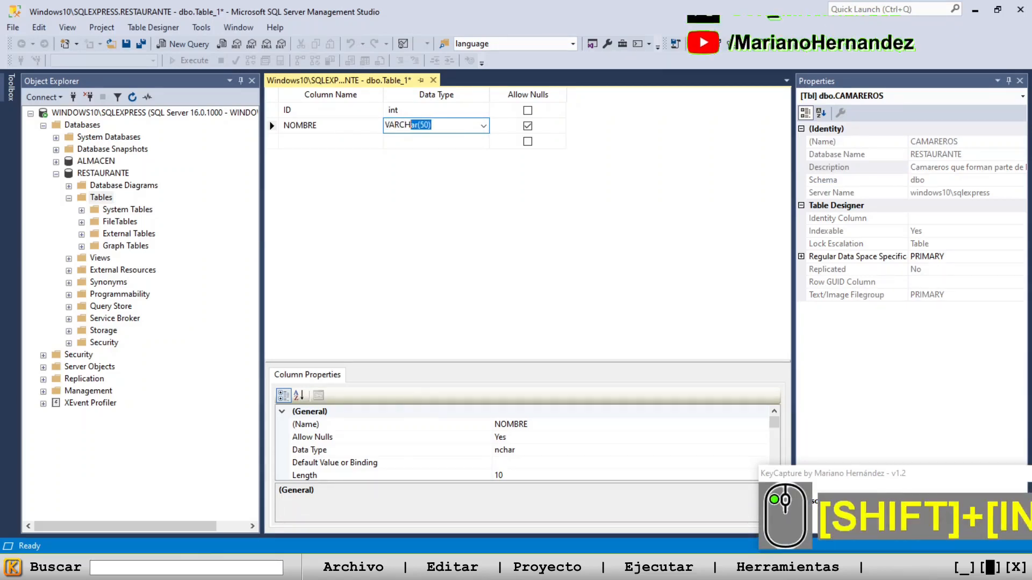
{"action": "type", "text": "("}
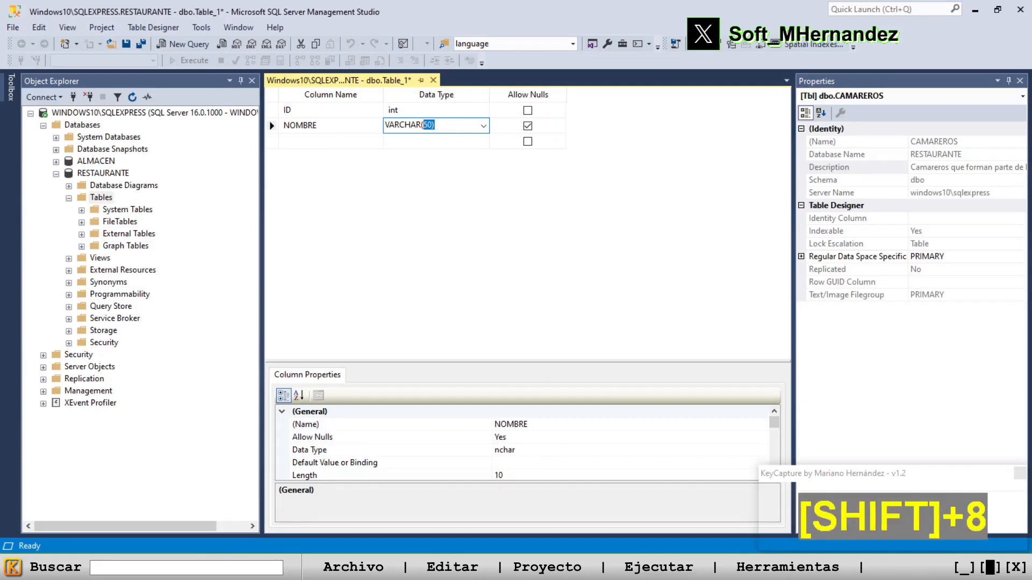
{"action": "type", "text": "25)"}
Disallow nulls for the NOMBRE column and widen the grid's Data Type column slightly
{"action": "left_click", "coordinate": [527, 126]}
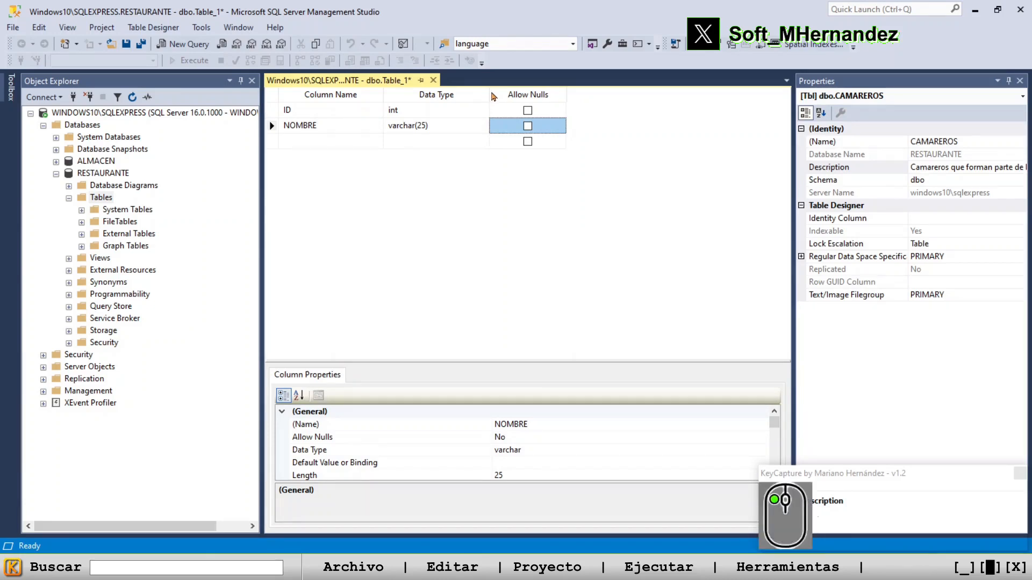
{"action": "left_click_drag", "start_coordinate": [494, 96], "coordinate": [504, 97]}
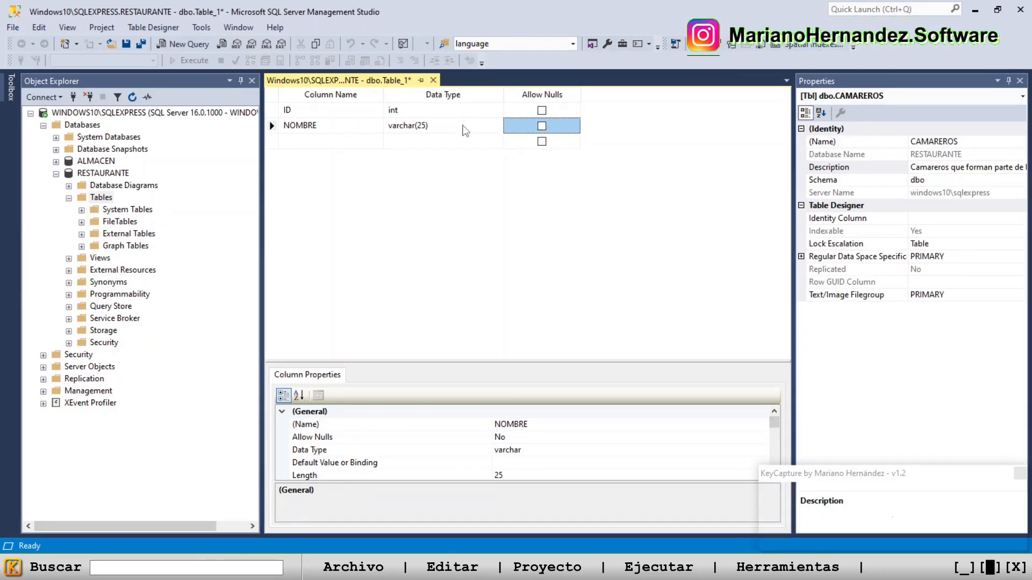
{"action": "left_click", "coordinate": [465, 129]}
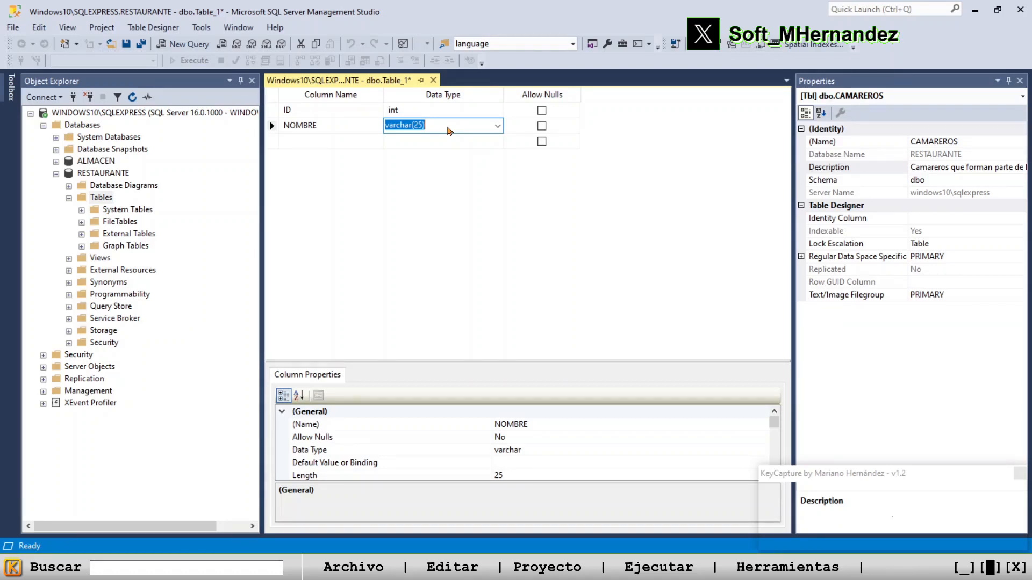
Add a third column named FECHA_ALTA below NOMBRE
{"action": "left_click", "coordinate": [317, 143]}
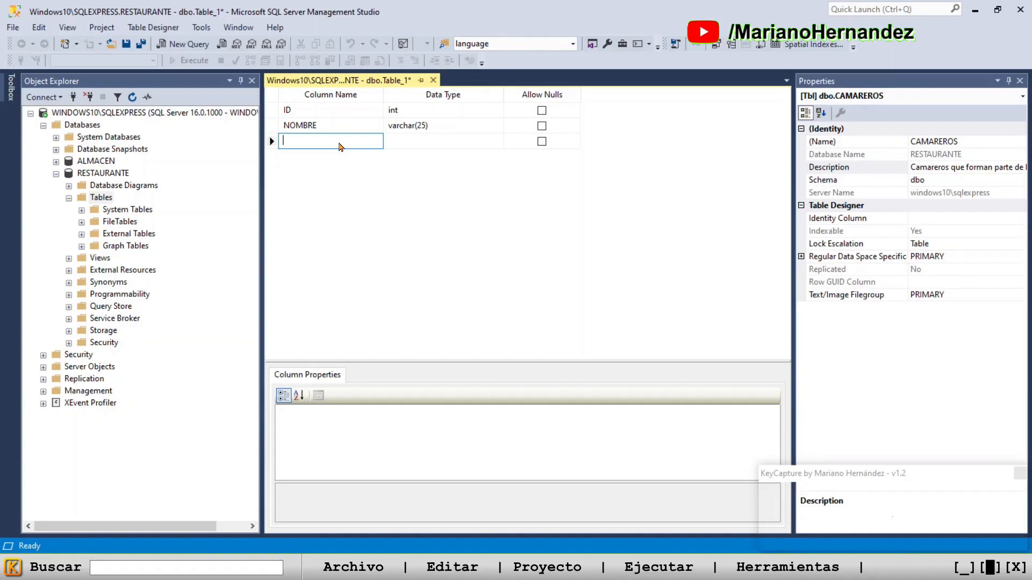
{"action": "type", "text": "FE"}
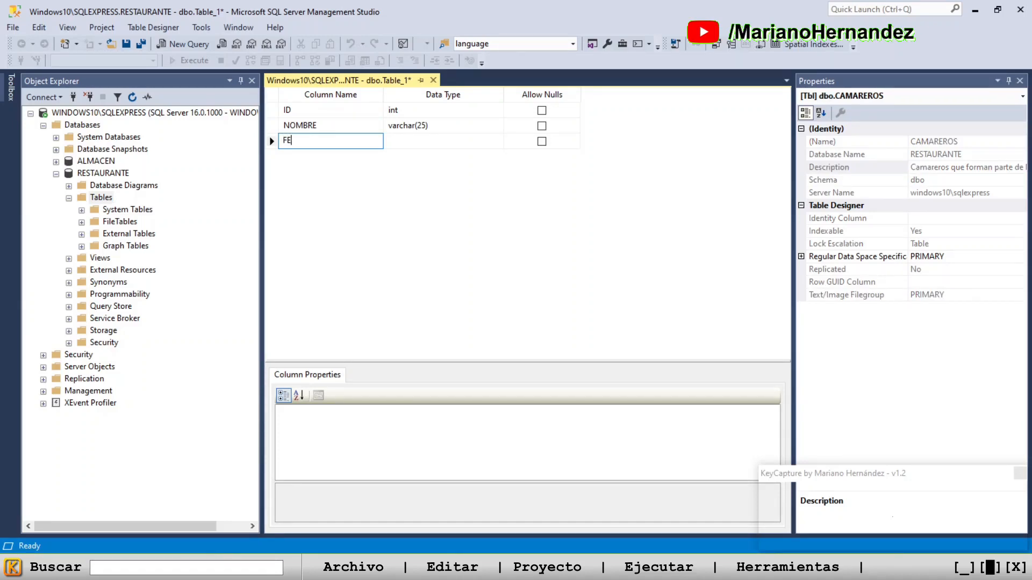
{"action": "type", "text": "CHA_ALTA"}
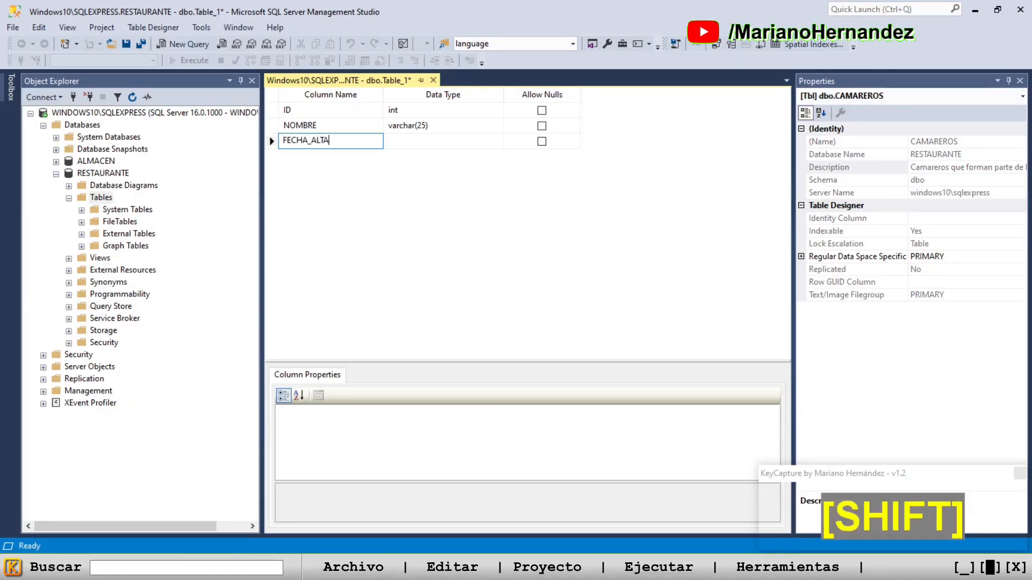
Set the FECHA_ALTA column's data type to date and disallow nulls for it
{"action": "left_click", "coordinate": [458, 142]}
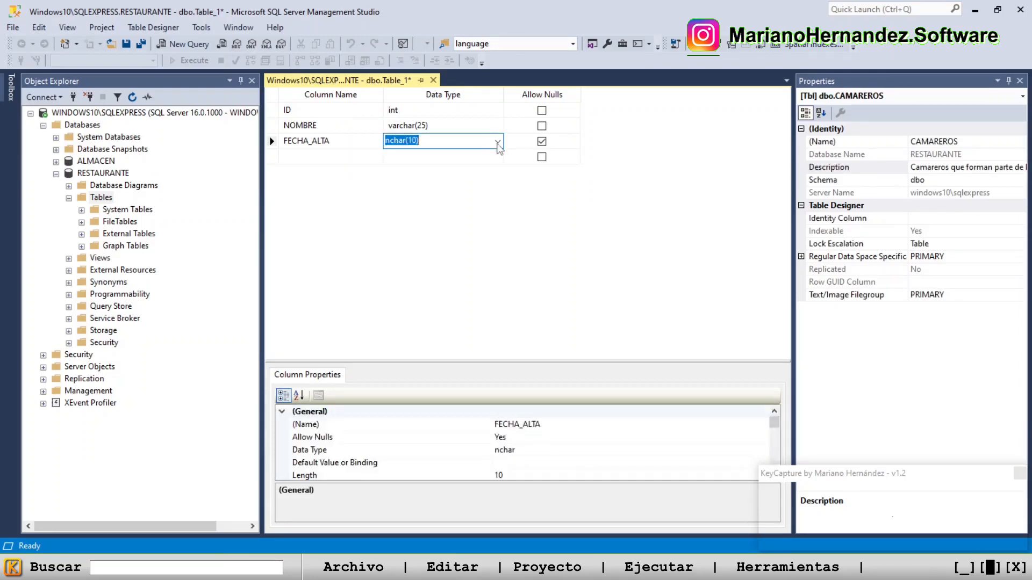
{"action": "left_click", "coordinate": [497, 142]}
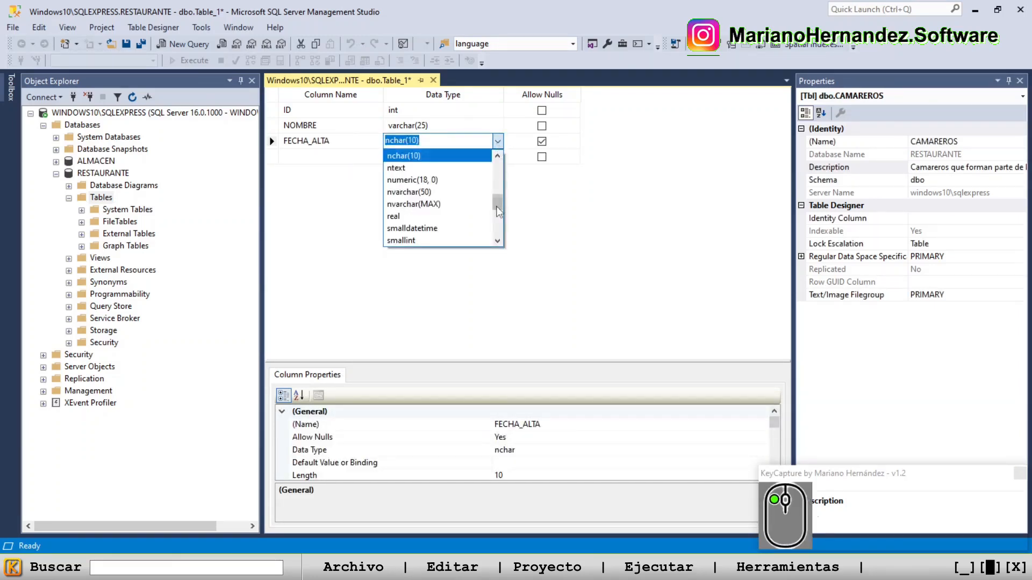
{"action": "mouse_move", "coordinate": [497, 205]}
{"action": "left_mouse_down"}
{"action": "mouse_move", "coordinate": [500, 166]}
{"action": "mouse_move", "coordinate": [497, 185]}
{"action": "left_mouse_up"}
{"action": "type", "text": "TI"}
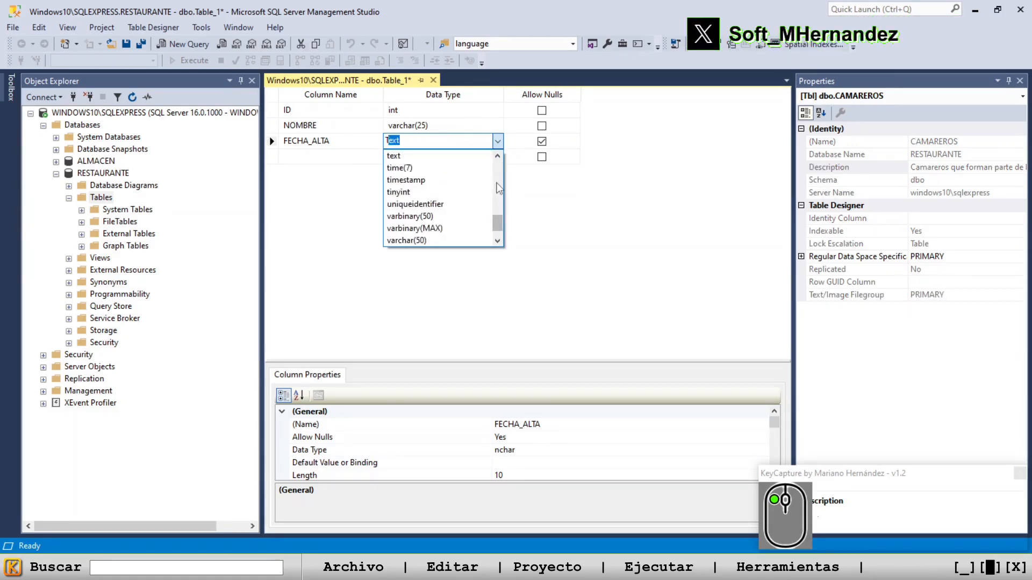
{"action": "key", "text": "BackSpace"}
{"action": "key", "text": "BackSpace"}
{"action": "key", "text": "BackSpace"}
{"action": "type", "text": "DATE"}
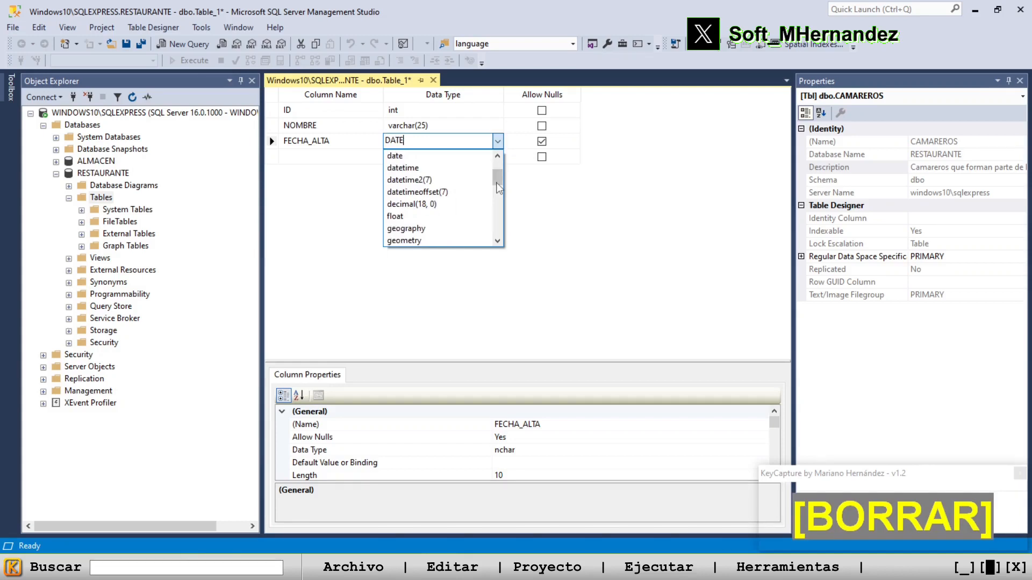
{"action": "left_click", "coordinate": [441, 157]}
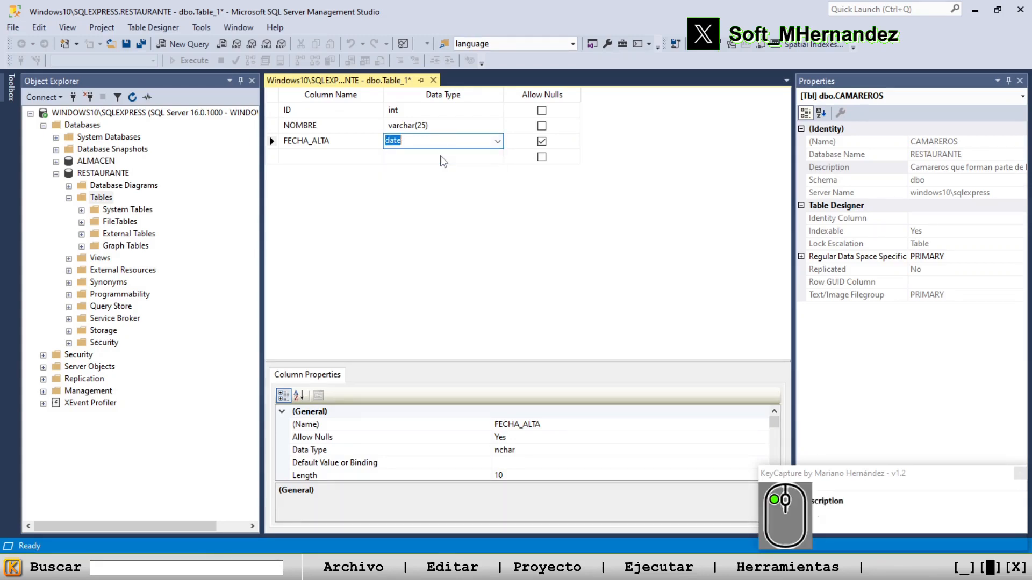
{"action": "left_click", "coordinate": [541, 141]}
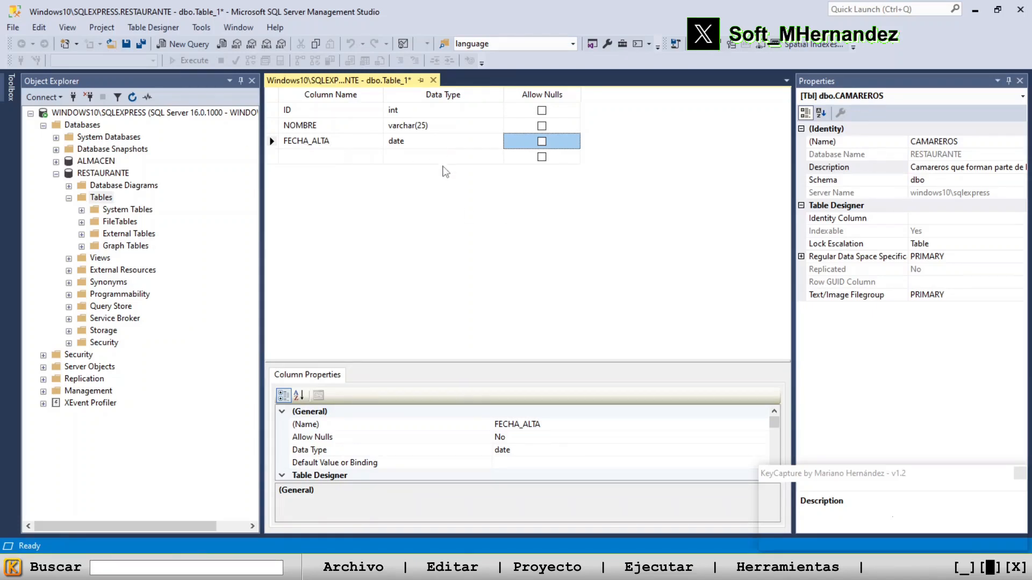
Add a fourth column named FECHA_BAJA below FECHA_ALTA
{"action": "left_click", "coordinate": [333, 160]}
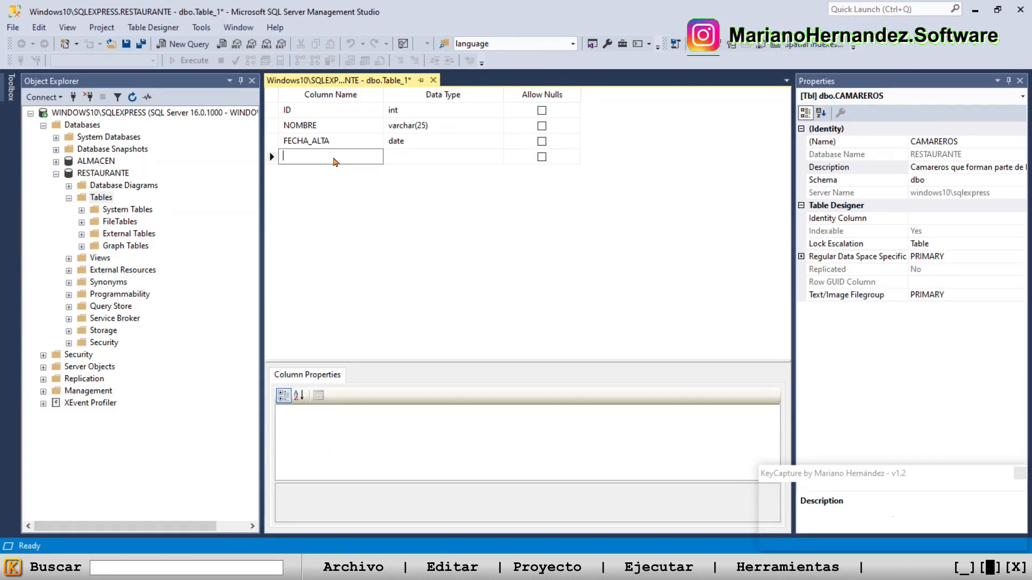
{"action": "type", "text": "FECHA"}
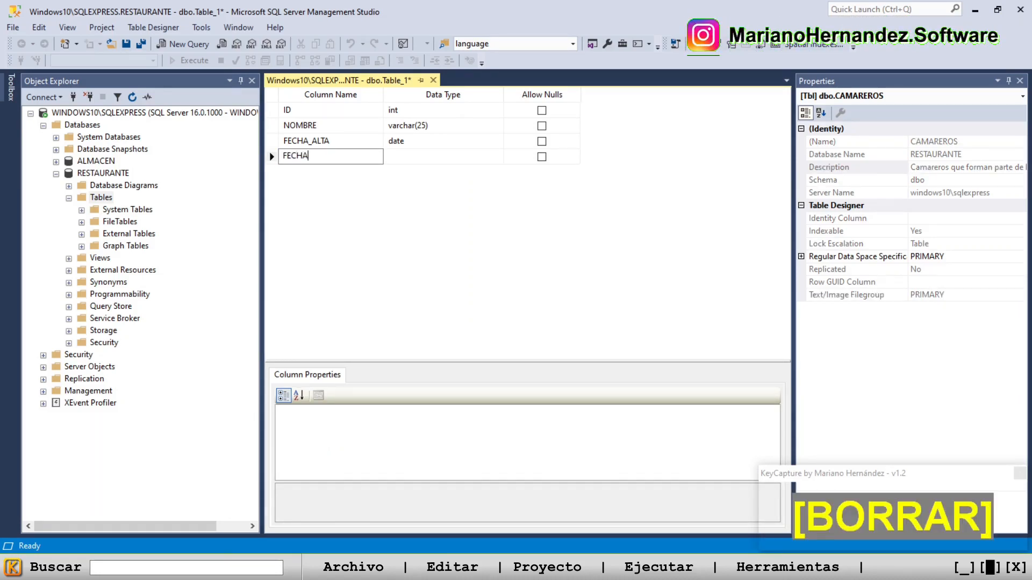
{"action": "type", "text": "_BAJA"}
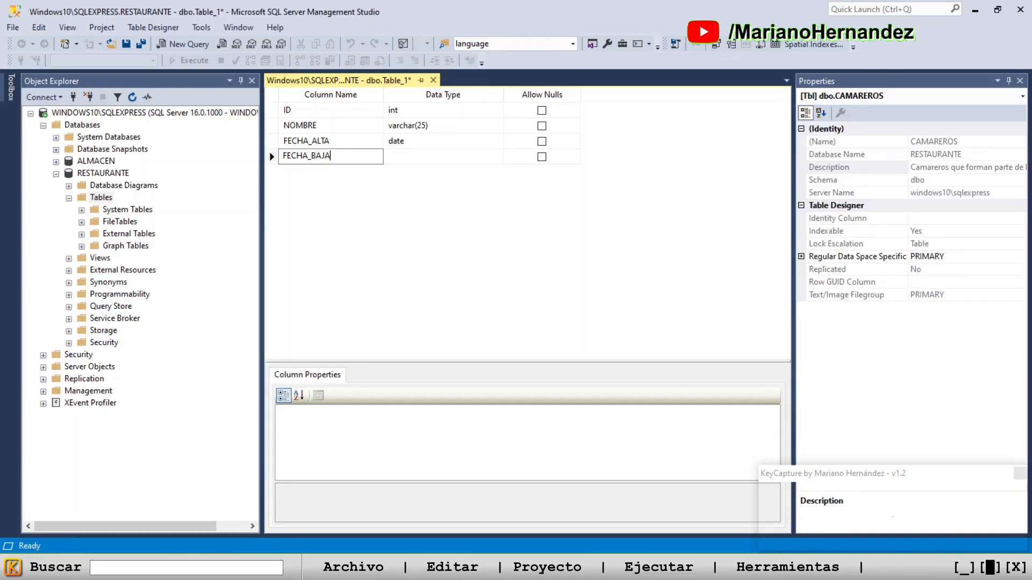
Set the FECHA_BAJA column's data type to date
{"action": "left_click", "coordinate": [439, 163]}
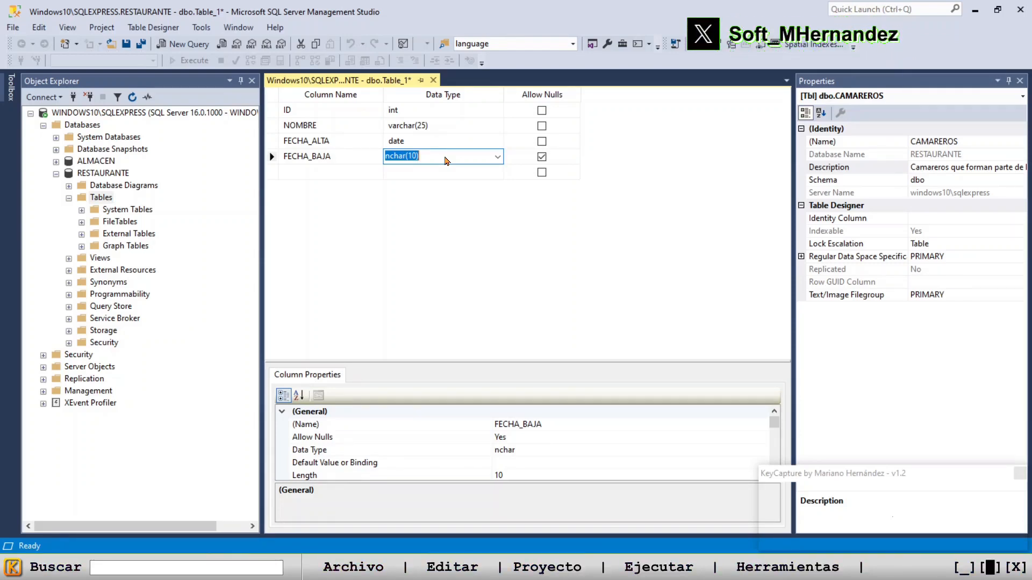
{"action": "double_click", "coordinate": [445, 160]}
{"action": "key", "text": "BackSpace"}
{"action": "key", "text": "BackSpace"}
{"action": "key", "text": "BackSpace"}
{"action": "key", "text": "BackSpace"}
{"action": "key", "text": "BackSpace"}
{"action": "key", "text": "BackSpace"}
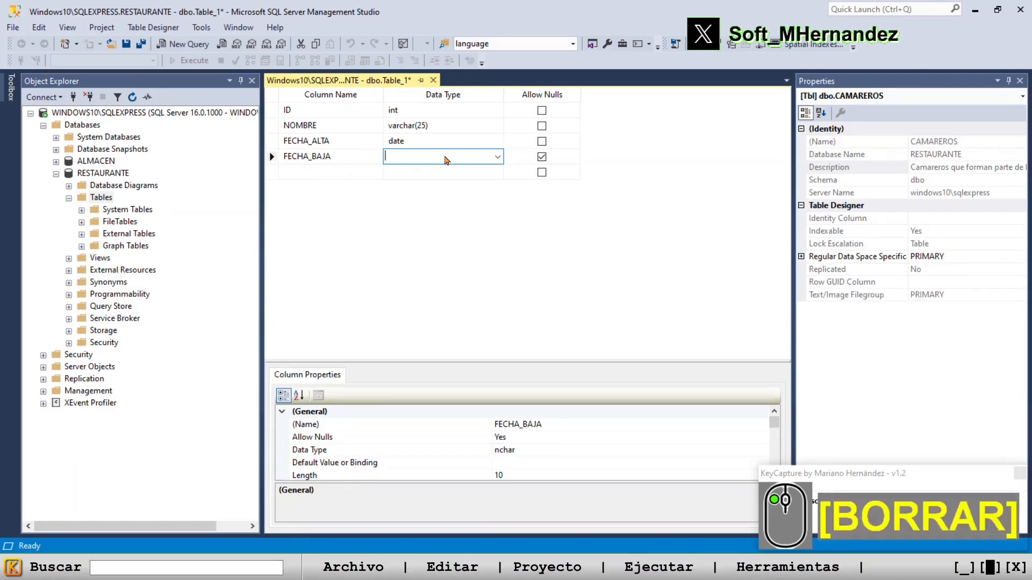
{"action": "type", "text": "DATE"}
{"action": "key", "text": "Tab"}
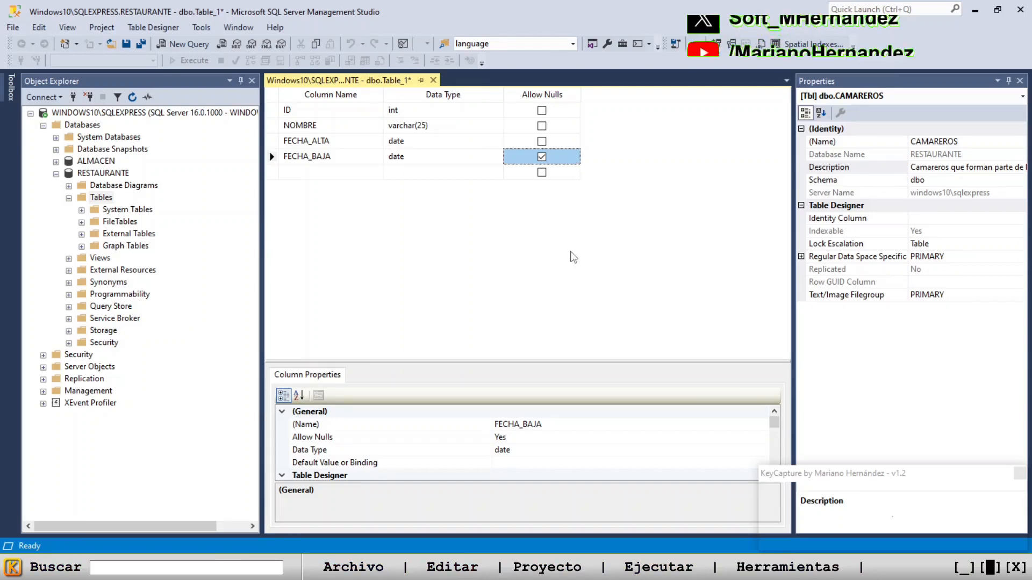
Make ID the identity column of the CAMAREROS table
{"action": "left_click", "coordinate": [274, 112]}
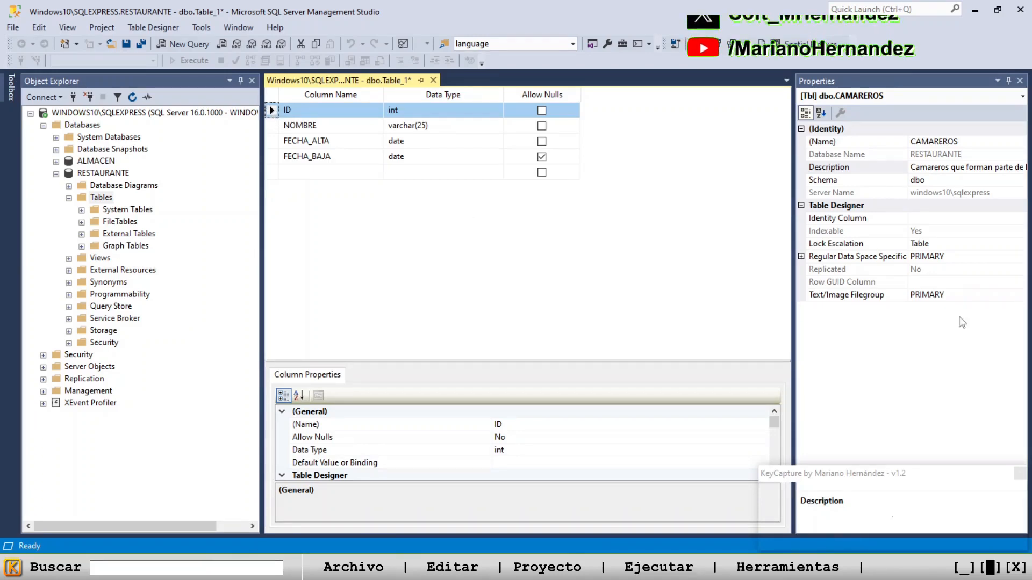
{"action": "left_click", "coordinate": [943, 220]}
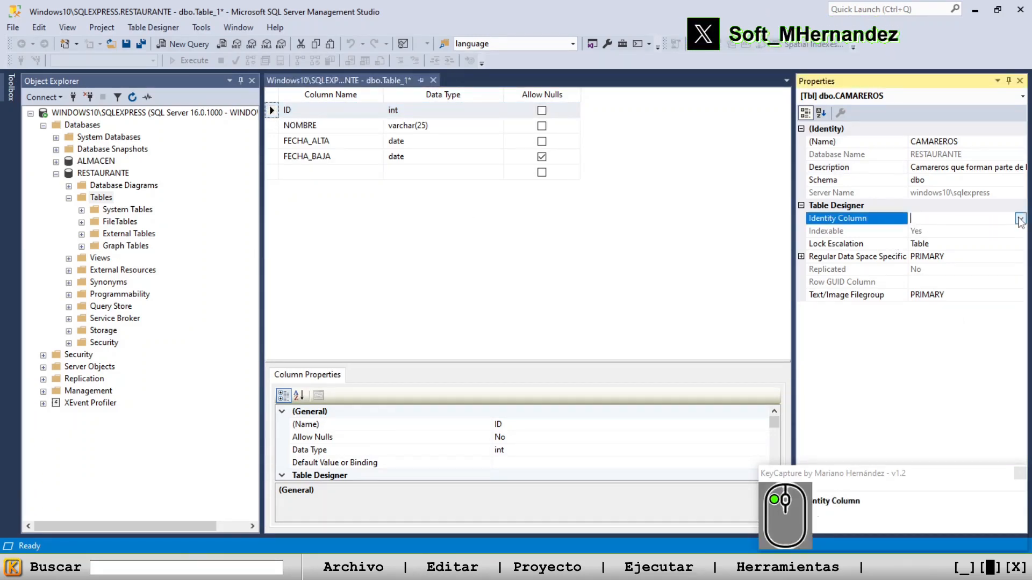
{"action": "left_click", "coordinate": [1020, 221]}
{"action": "left_click", "coordinate": [947, 239]}
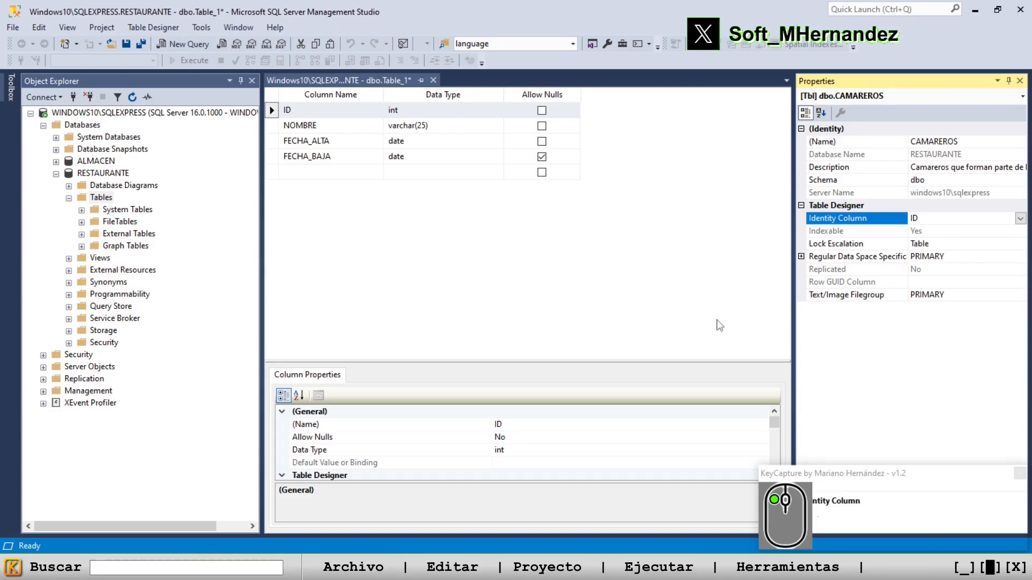
Set the ID column as the table's primary key
{"action": "right_click", "coordinate": [272, 111]}
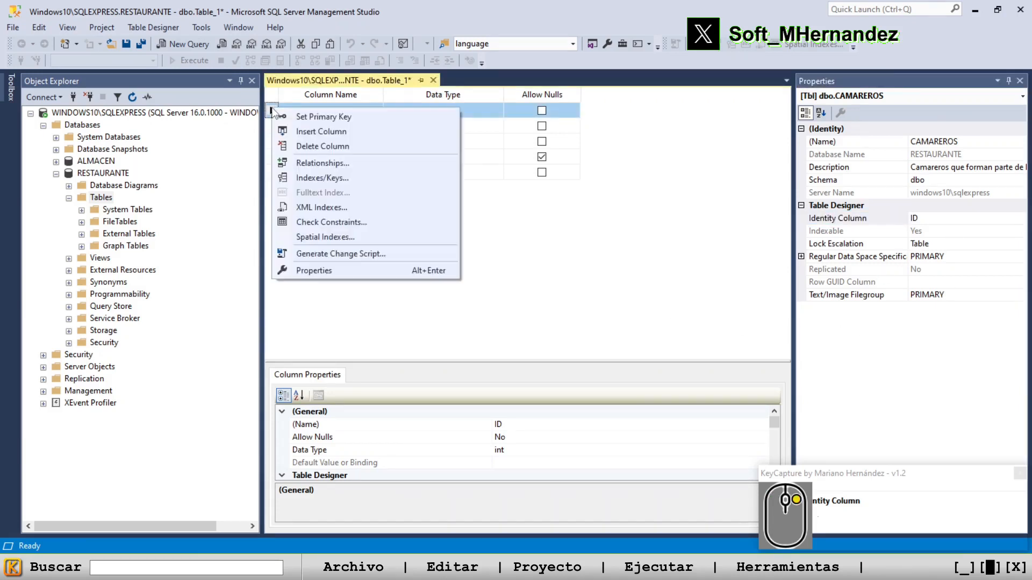
{"action": "left_click", "coordinate": [360, 123]}
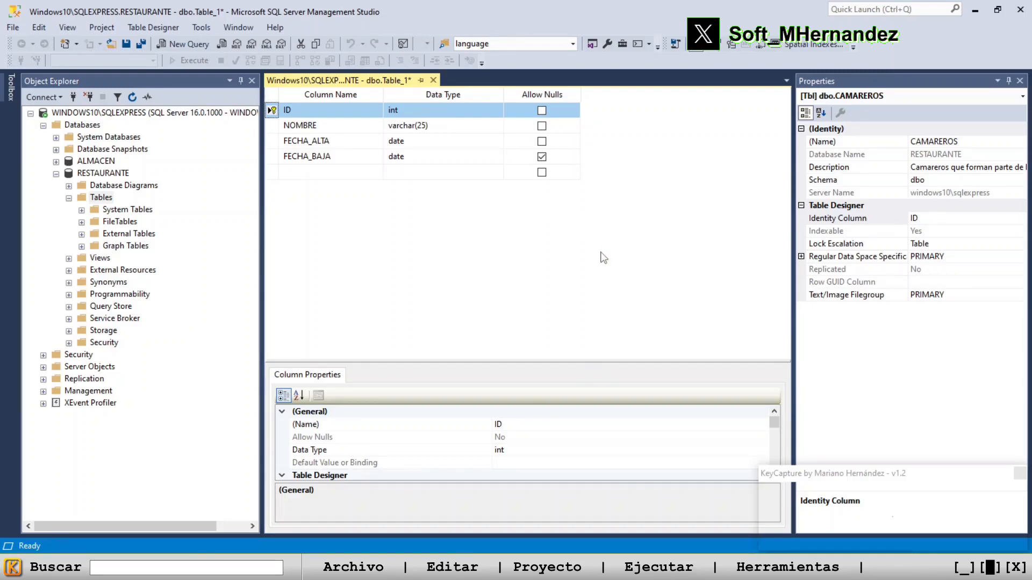
{"action": "left_click", "coordinate": [512, 248]}
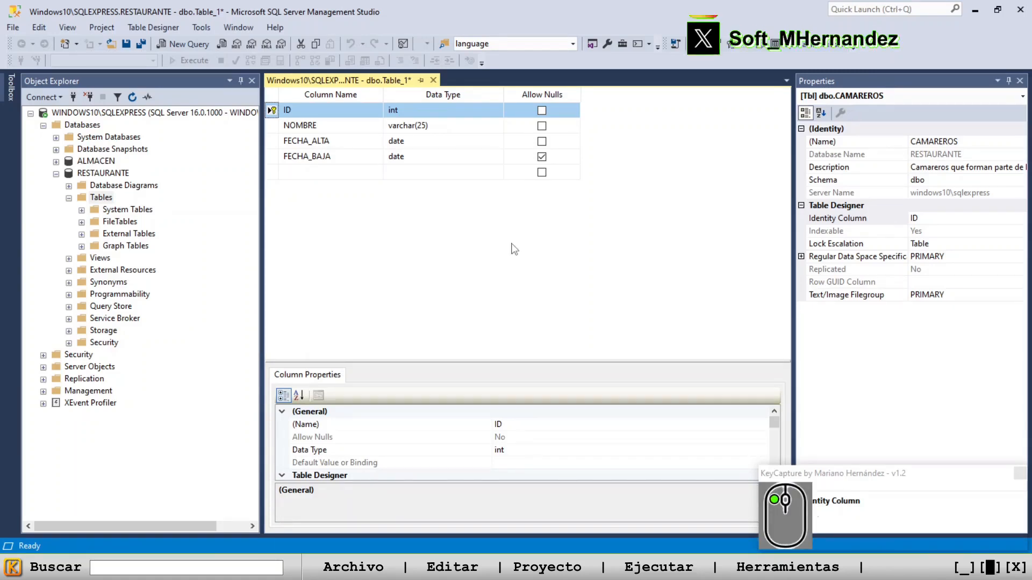
Save the CAMAREROS table and refresh the RESTAURANTE database's Tables folder to select the new table
{"action": "left_click", "coordinate": [127, 52]}
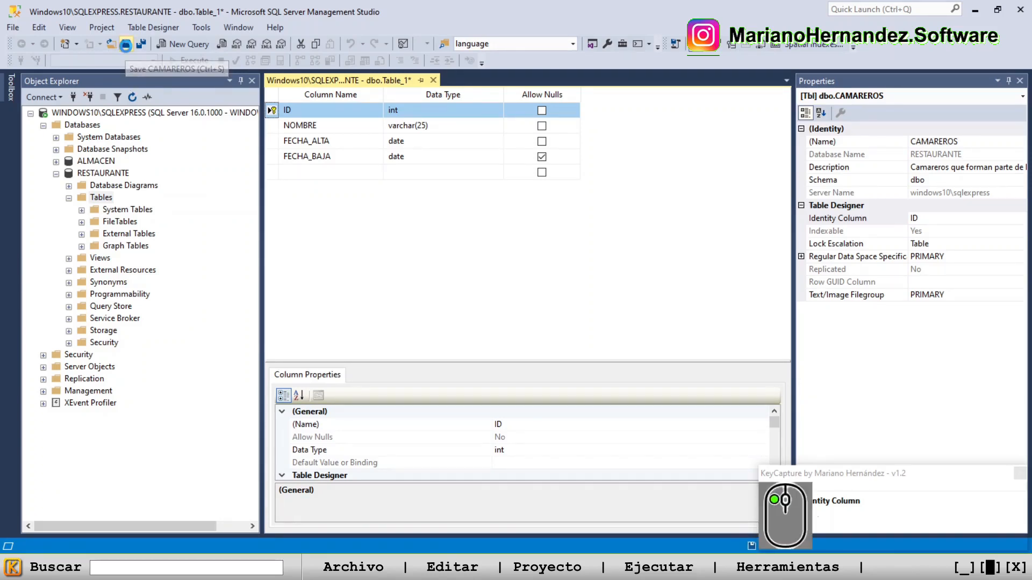
{"action": "left_click", "coordinate": [102, 198]}
{"action": "left_click", "coordinate": [132, 97]}
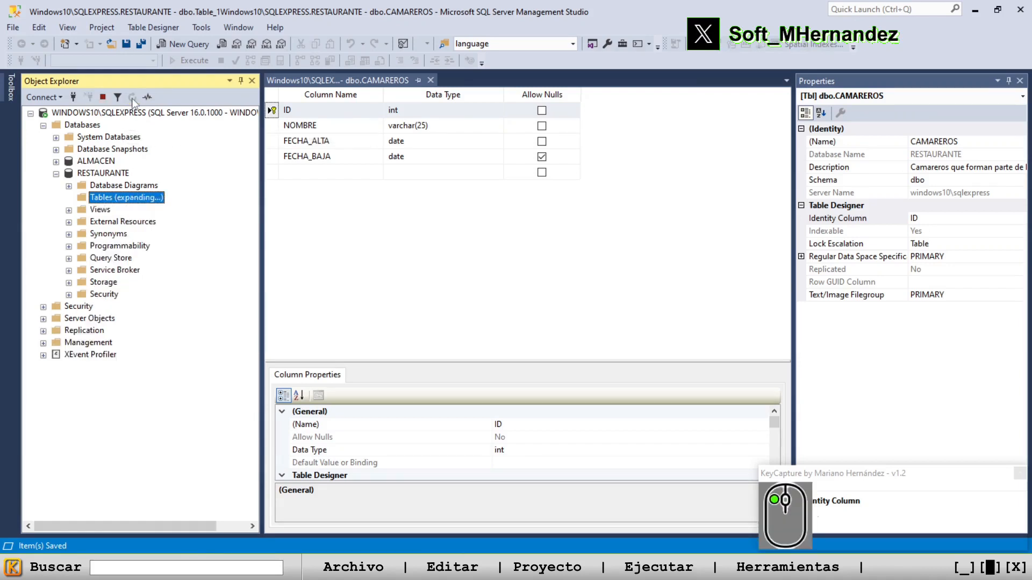
{"action": "left_click", "coordinate": [137, 261]}
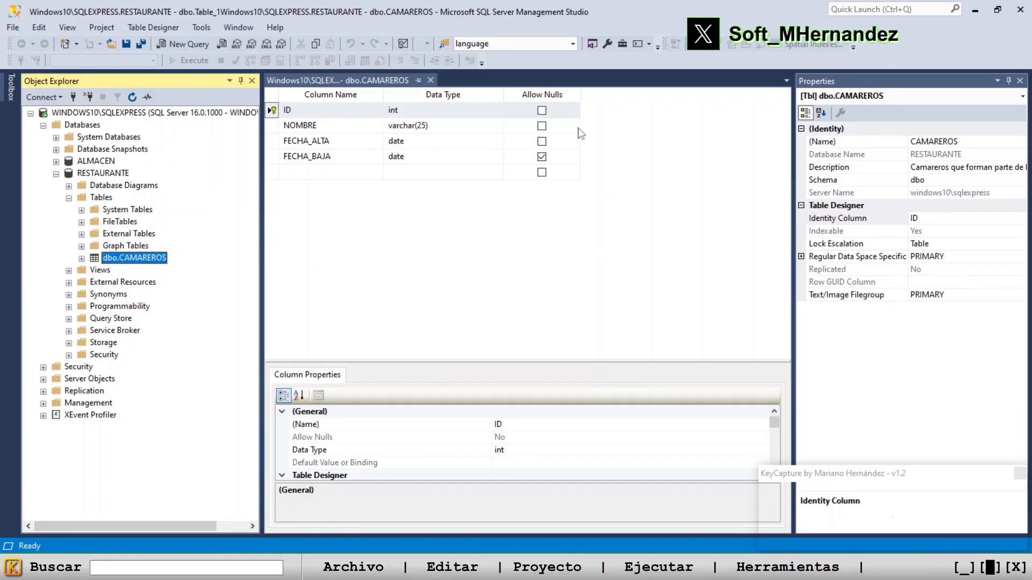
{"action": "left_click", "coordinate": [272, 110]}
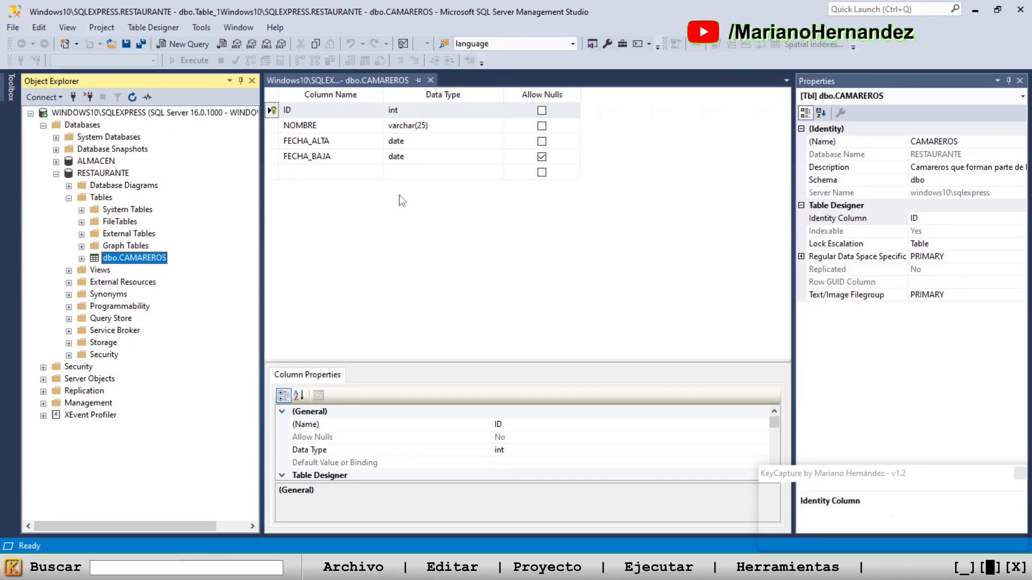
Close the table designer and reopen the dbo.CAMAREROS table in design mode
{"action": "left_click", "coordinate": [430, 81]}
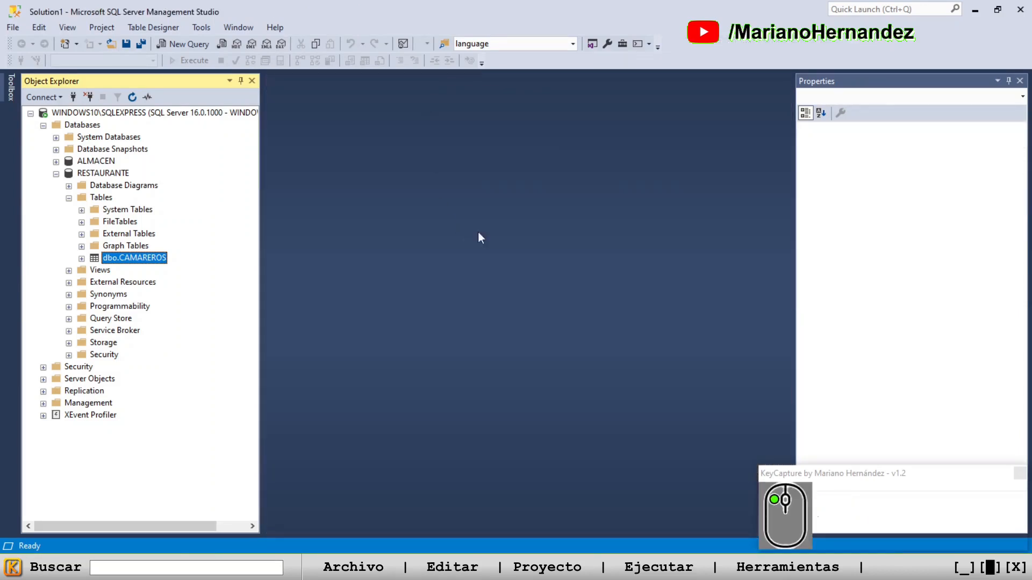
{"action": "right_click", "coordinate": [141, 258]}
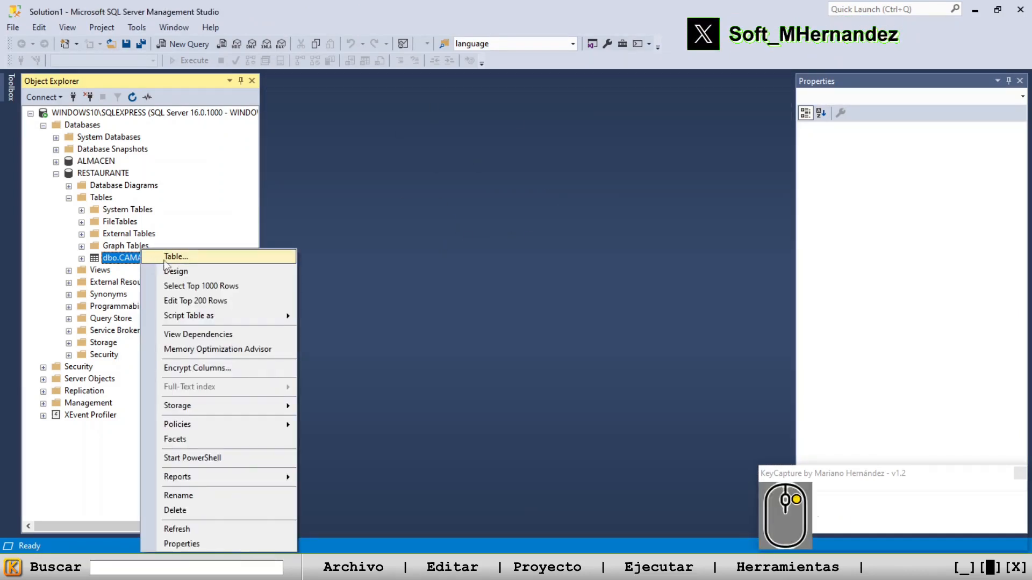
{"action": "left_click", "coordinate": [192, 276]}
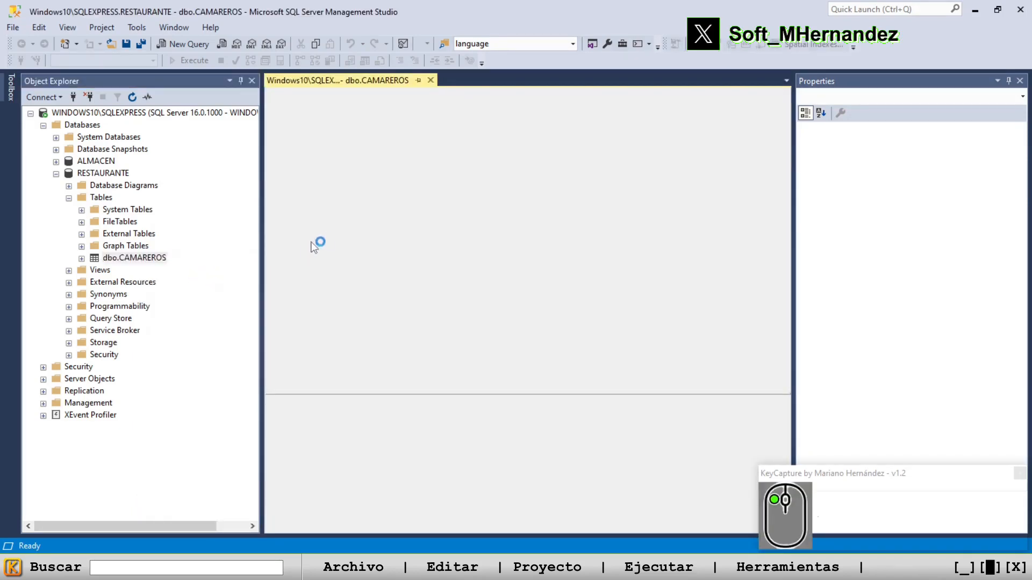